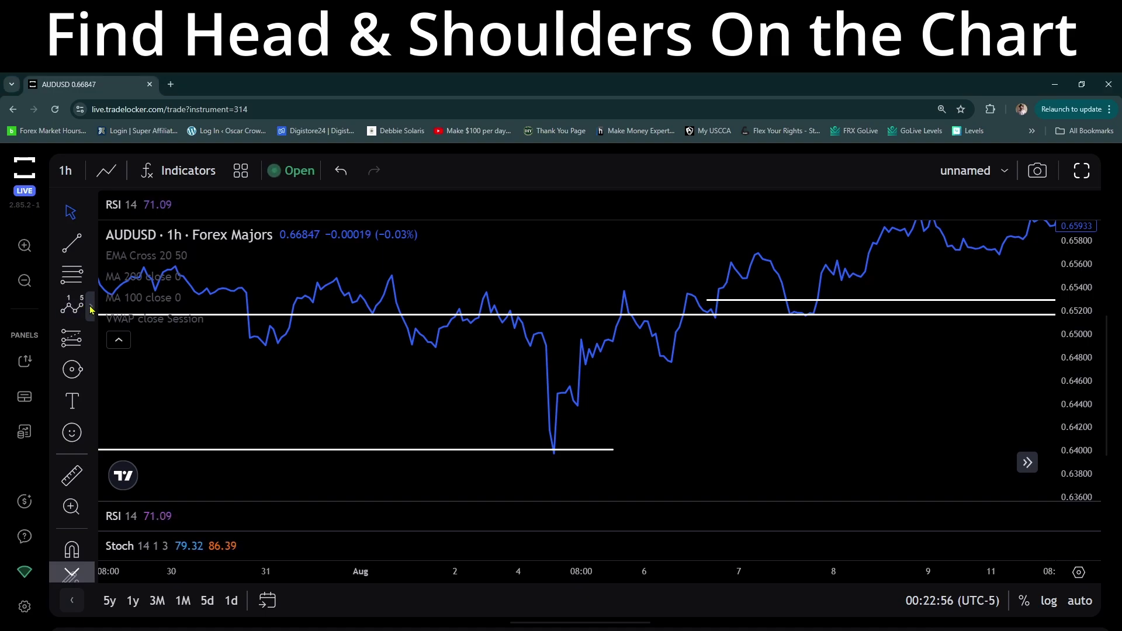
# - Draw an inverted Head and Shoulders pattern on the price line, with the left shoulder at about 0.6486, head at 0.6396 and right shoulder at 0.6473
pyautogui.click(86, 308)
pyautogui.click(70, 309)
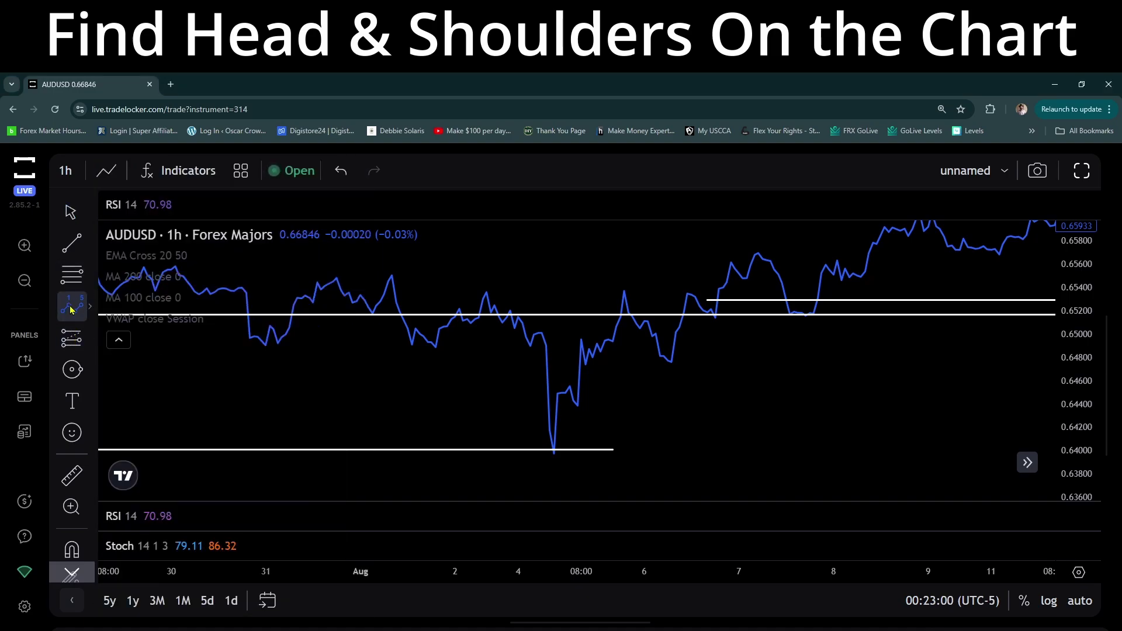
pyautogui.click(70, 309)
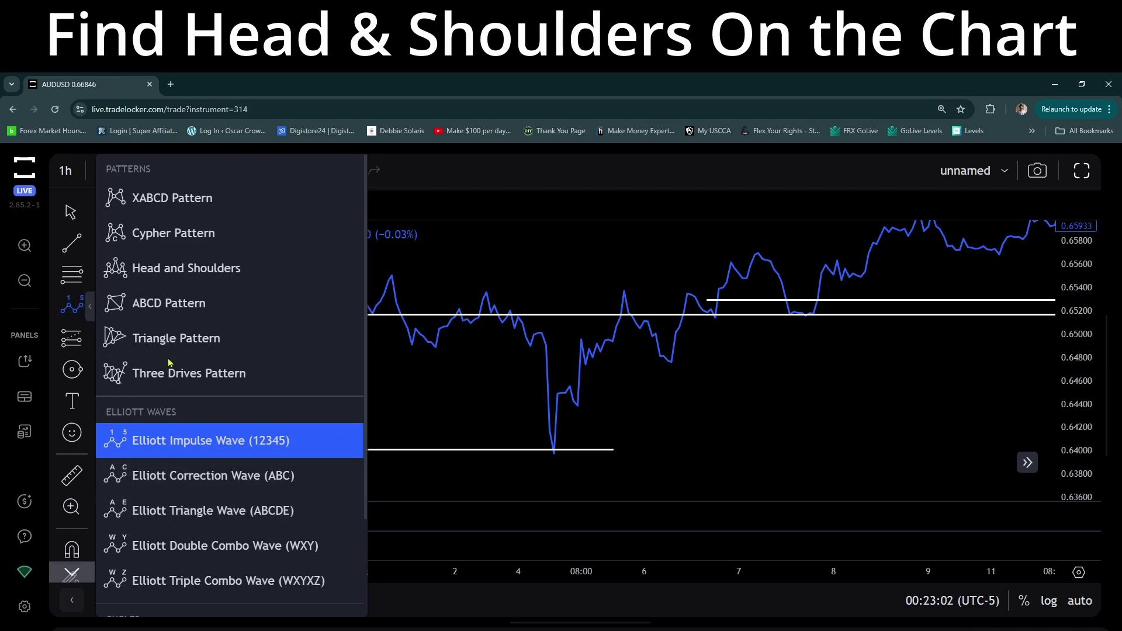
pyautogui.click(159, 270)
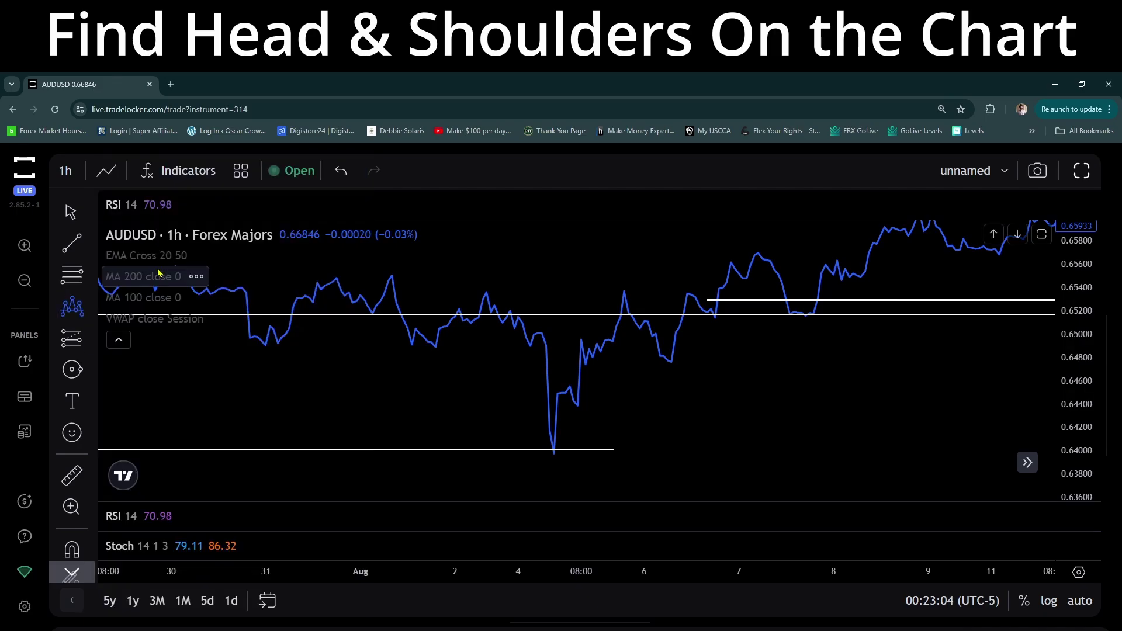
pyautogui.click(380, 250)
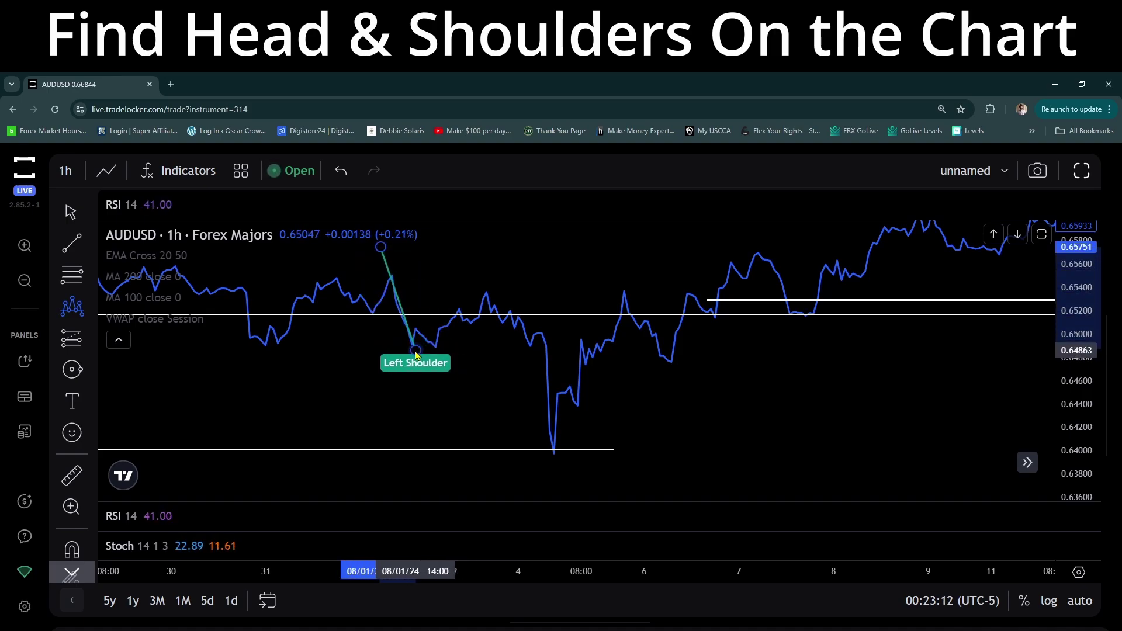
pyautogui.click(416, 352)
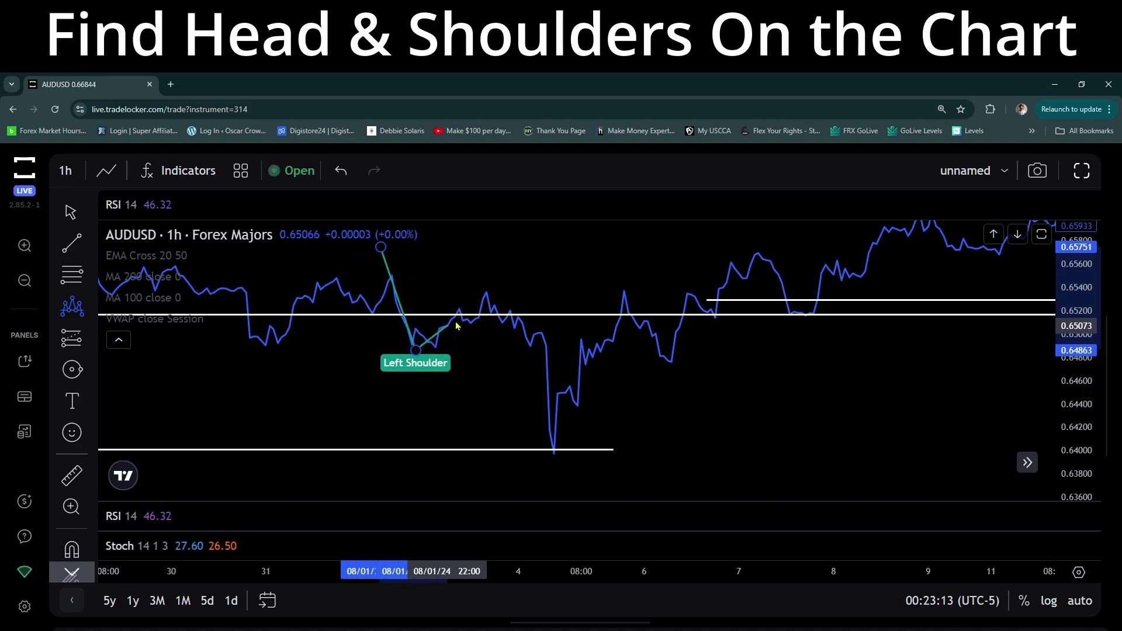
pyautogui.click(488, 292)
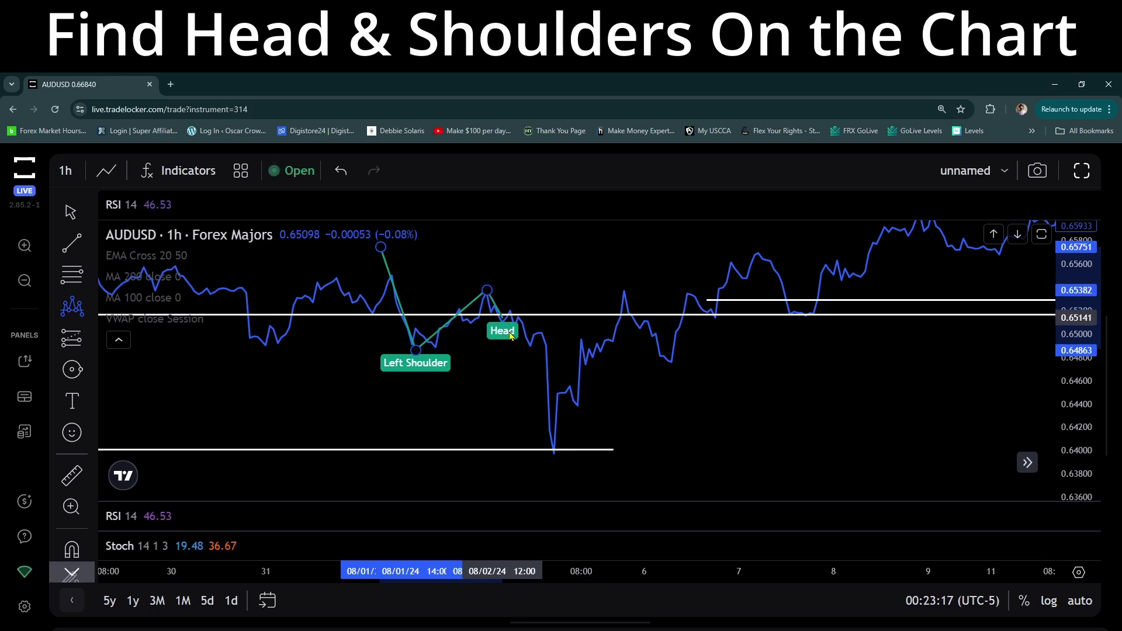
pyautogui.click(554, 457)
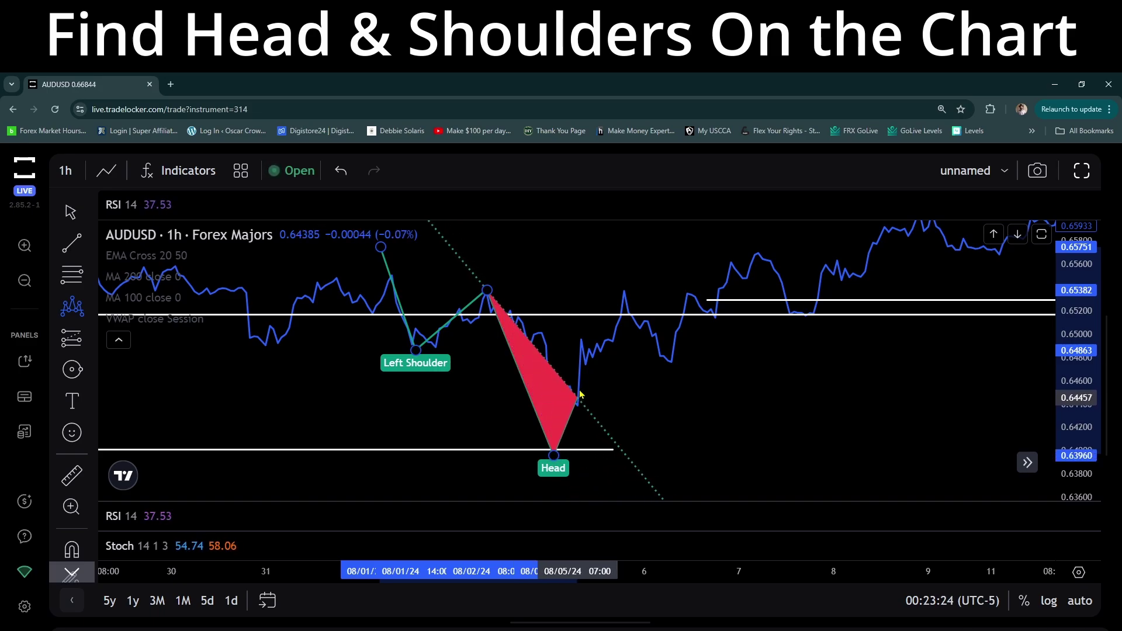
pyautogui.click(623, 292)
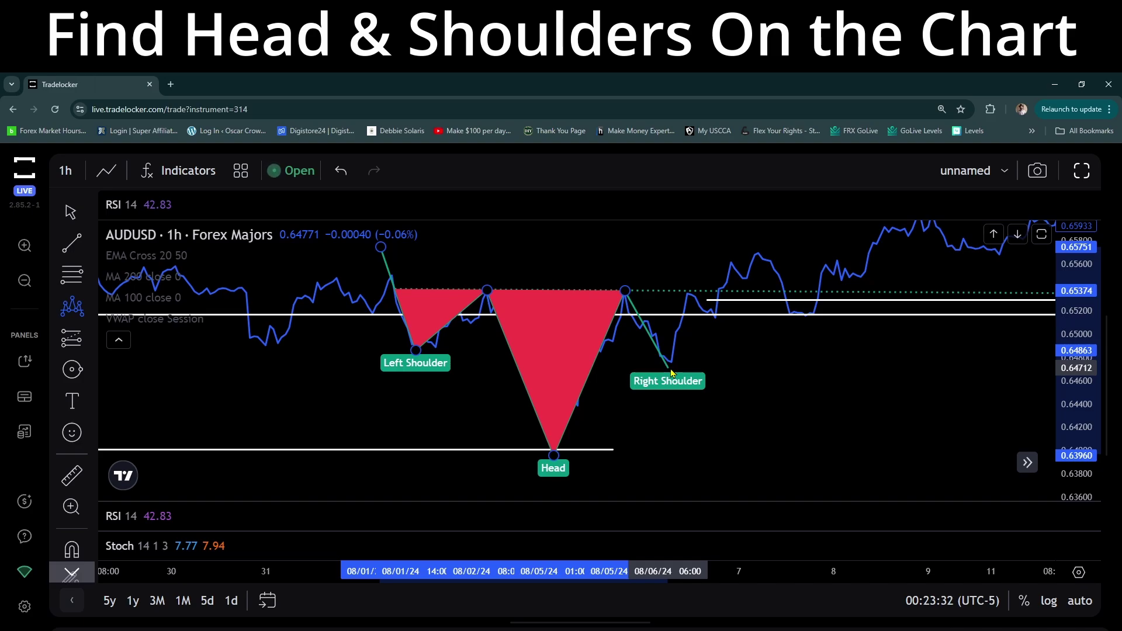
pyautogui.click(670, 370)
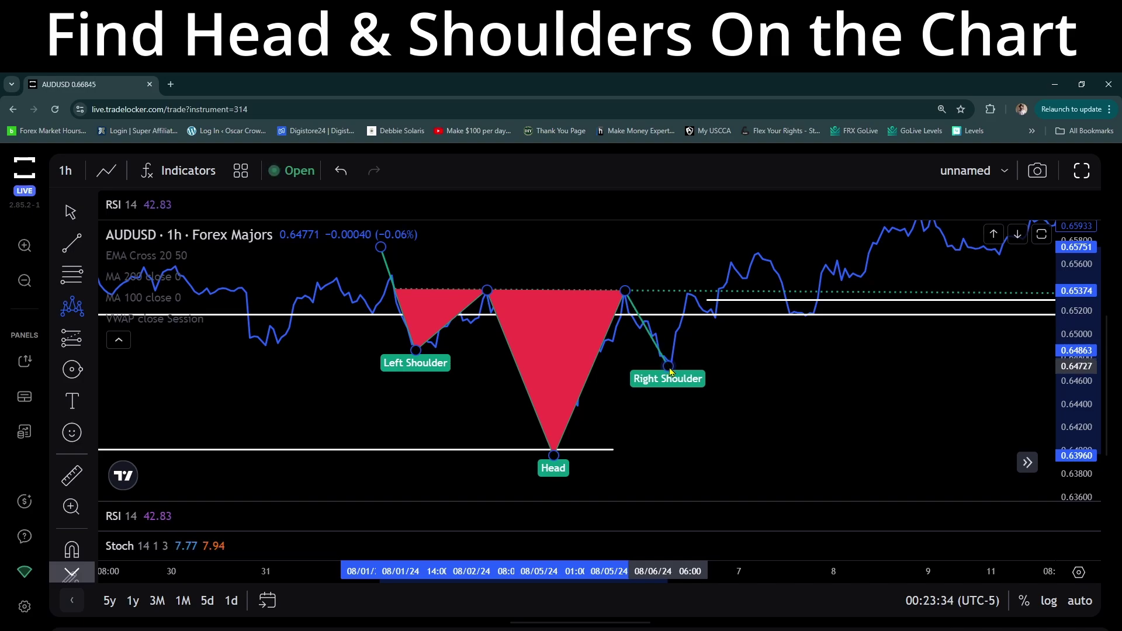
pyautogui.click(892, 219)
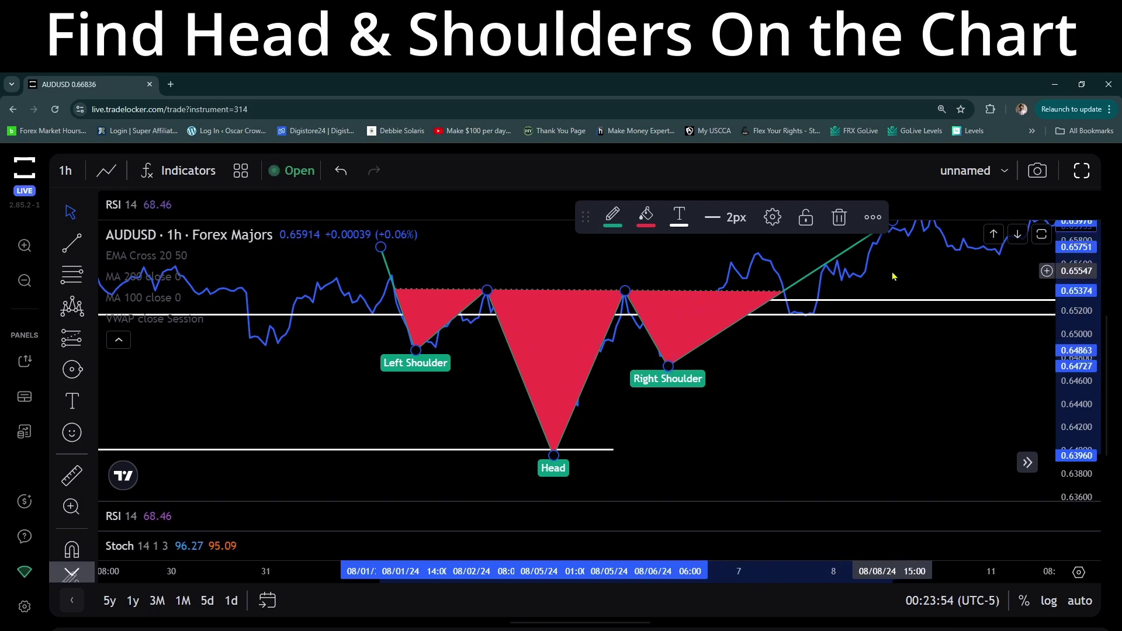
# - Draw an Elliott Triangle Wave (ABCDE) from the right shoulder's low through the following swing highs and lows, ending at the August 13 high
pyautogui.moveTo(847, 261)
pyautogui.mouseDown()
pyautogui.moveTo(704, 393)
pyautogui.moveTo(324, 373)
pyautogui.mouseUp()
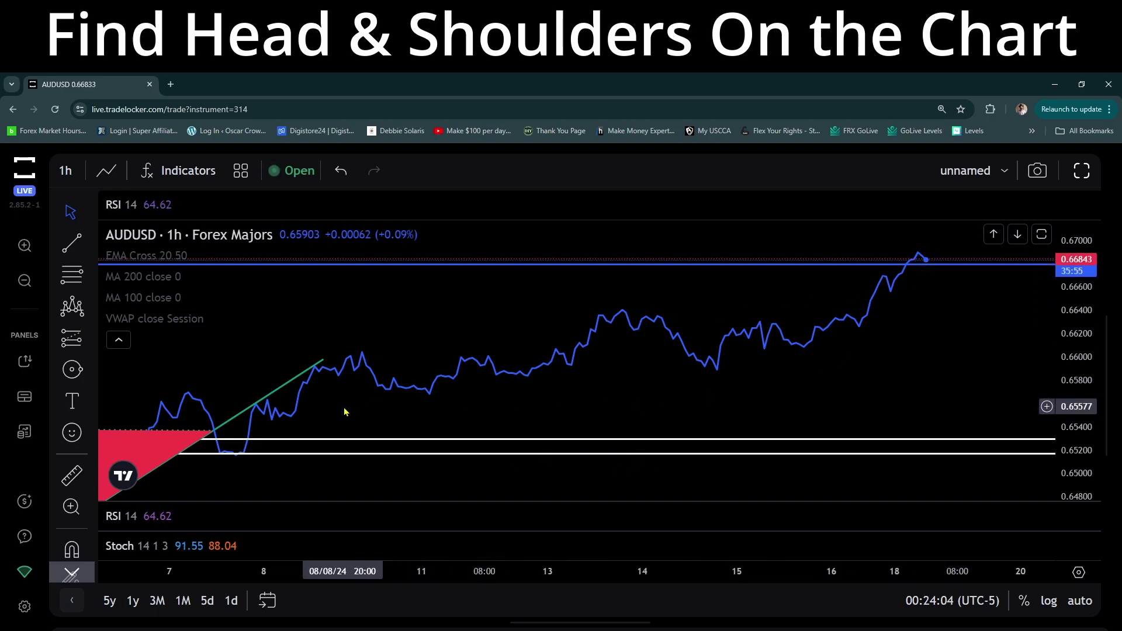
pyautogui.moveTo(345, 411); pyautogui.dragTo(440, 370)
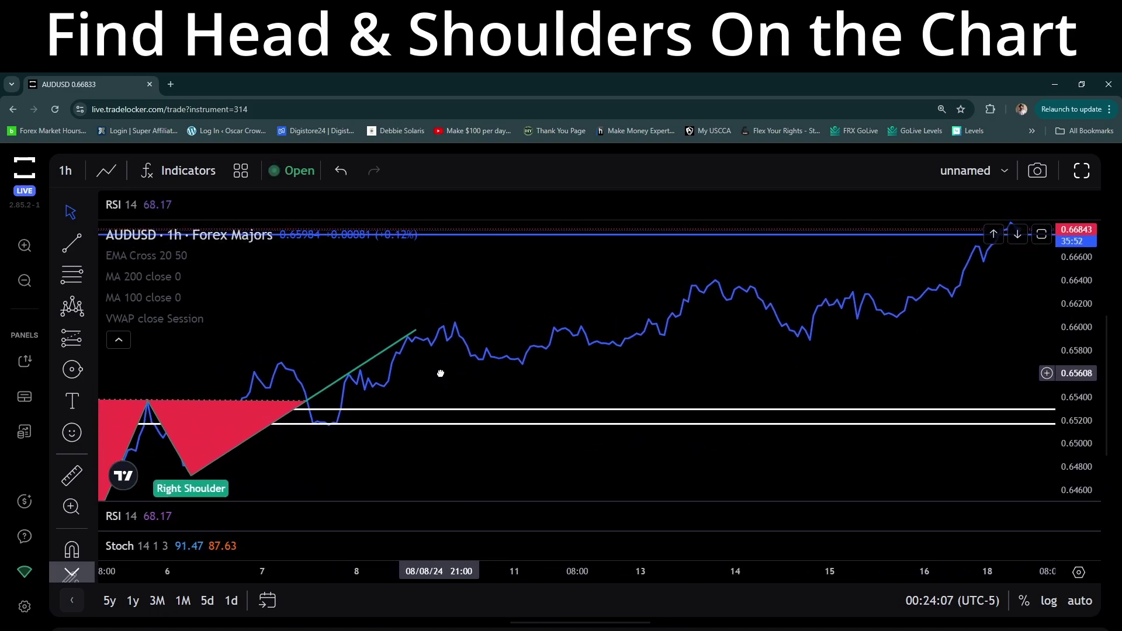
pyautogui.click(89, 308)
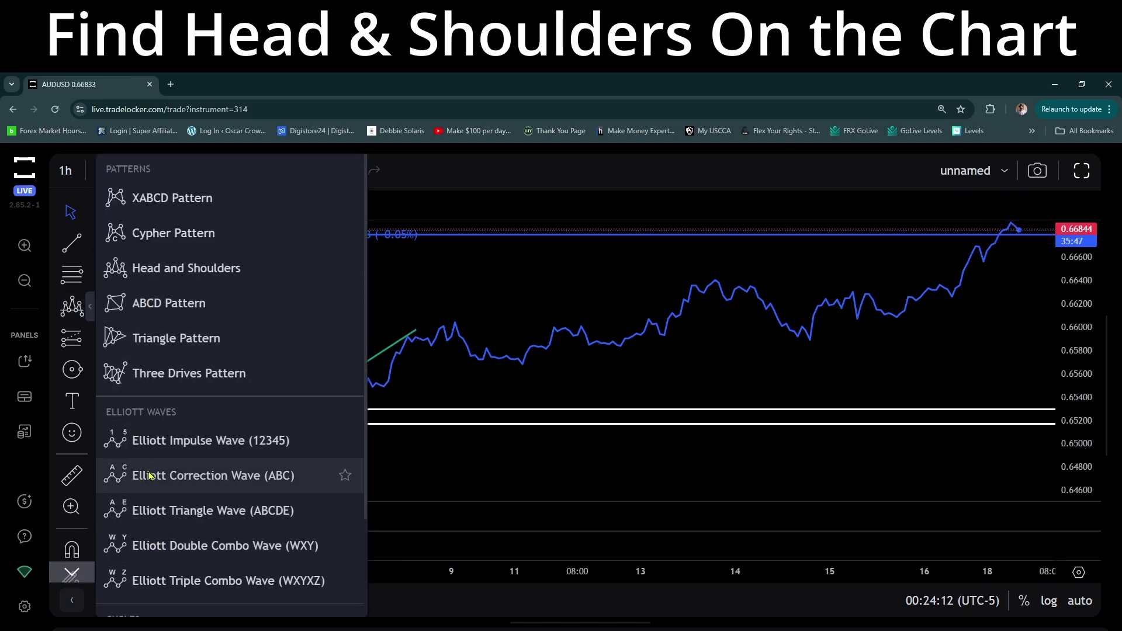
pyautogui.click(154, 506)
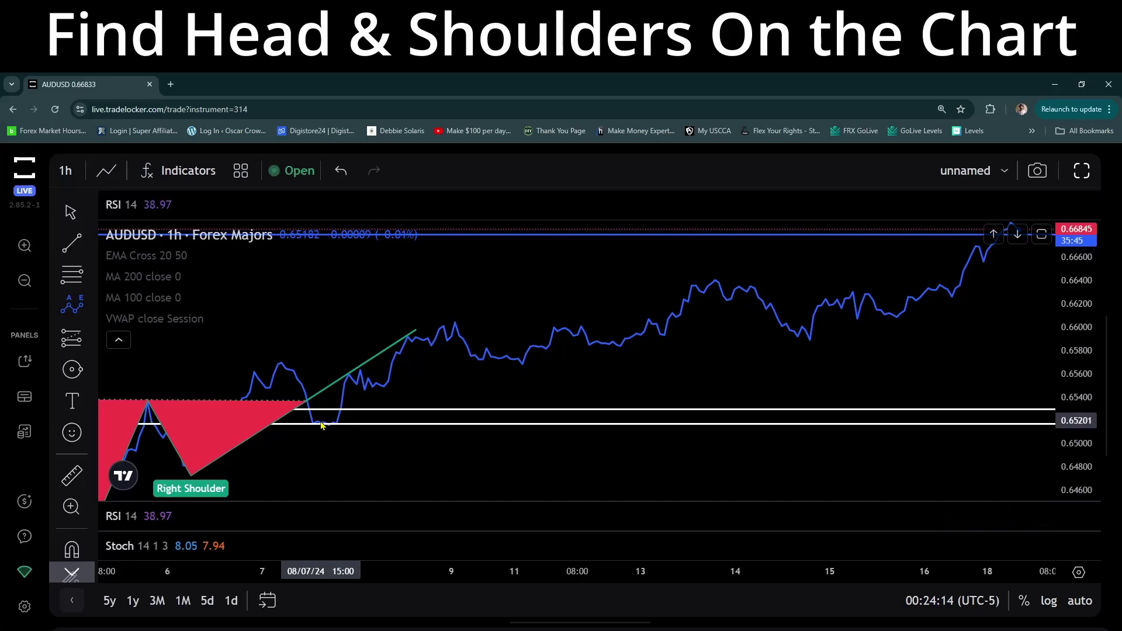
pyautogui.click(192, 470)
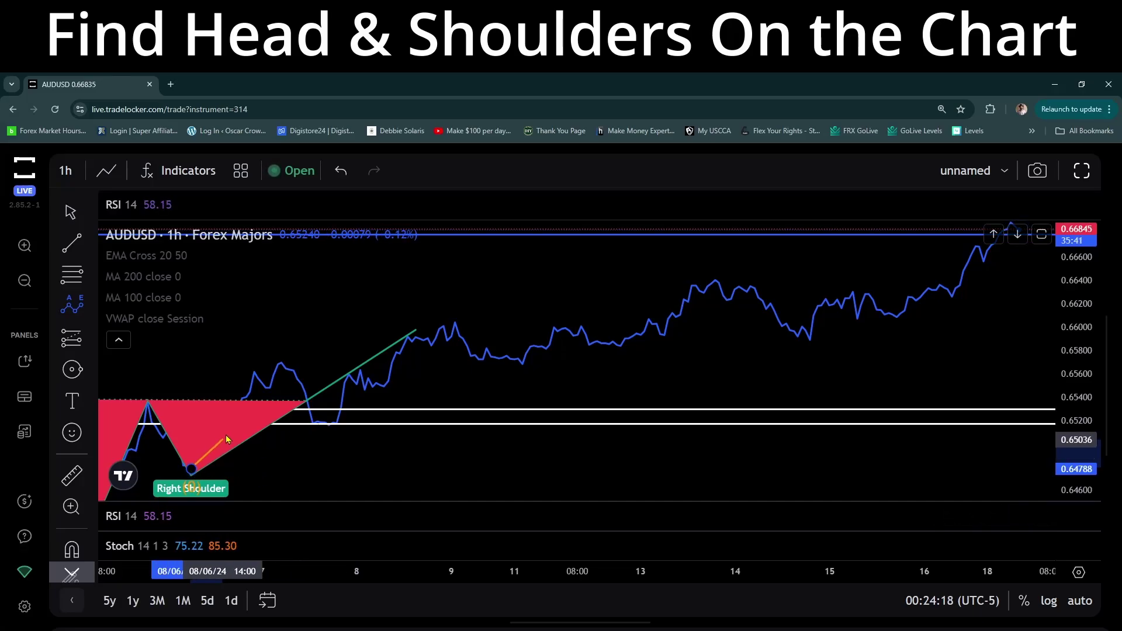
pyautogui.click(282, 361)
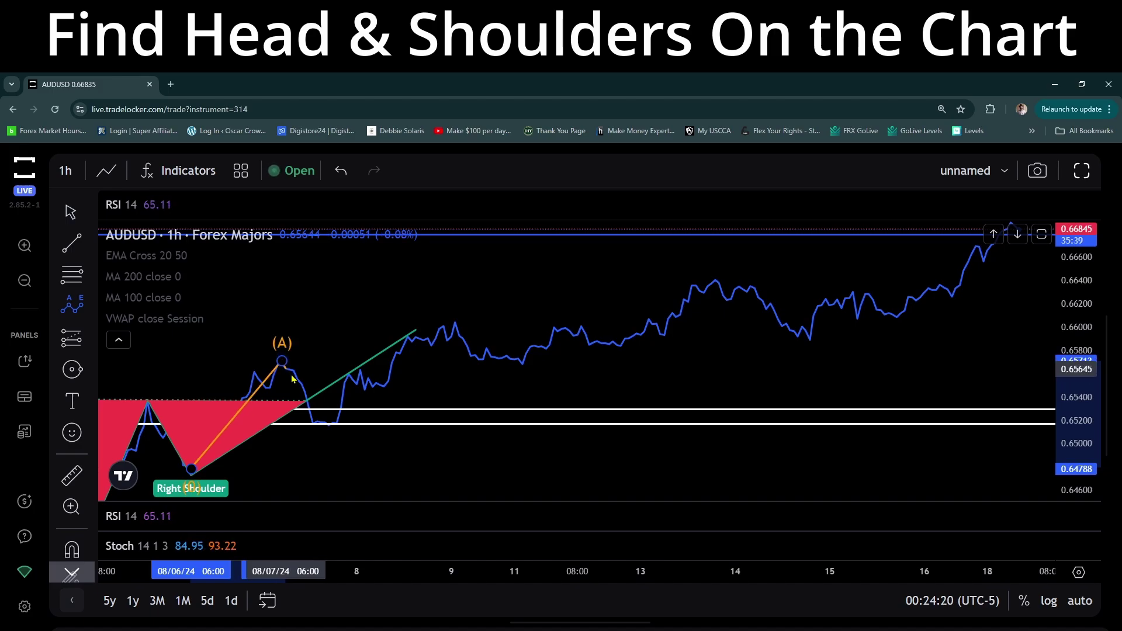
pyautogui.click(313, 422)
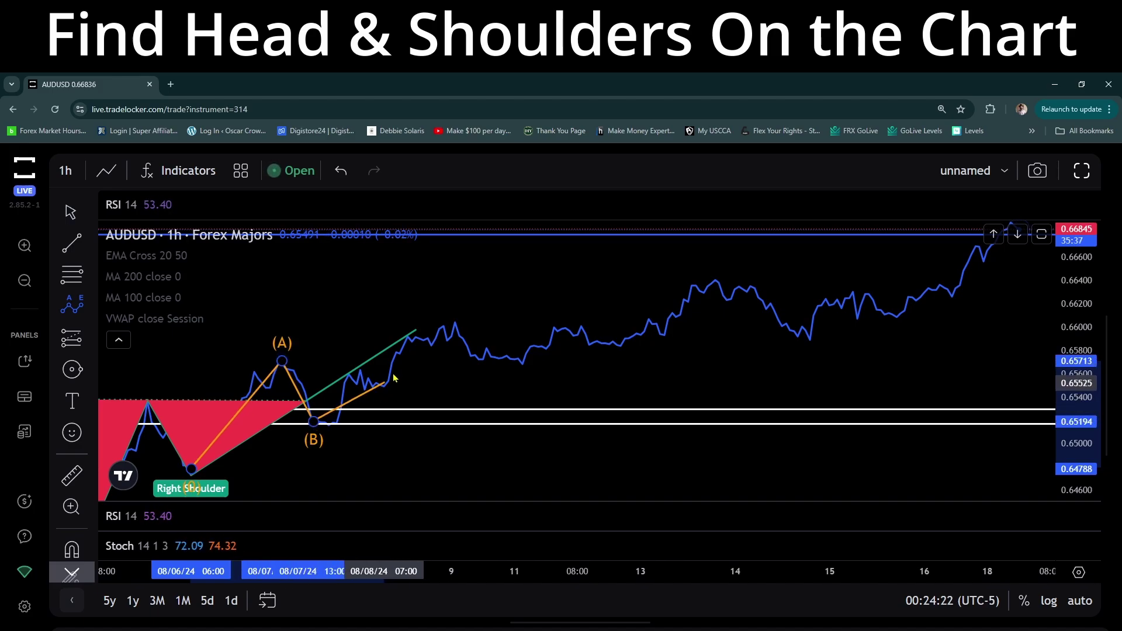
pyautogui.click(465, 331)
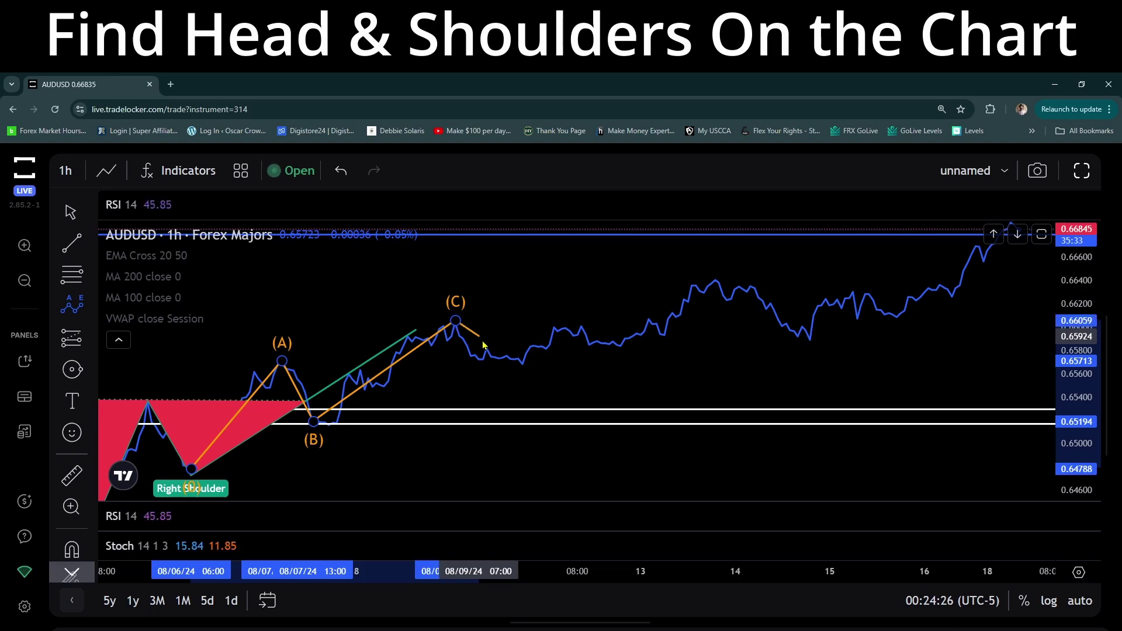
pyautogui.click(523, 367)
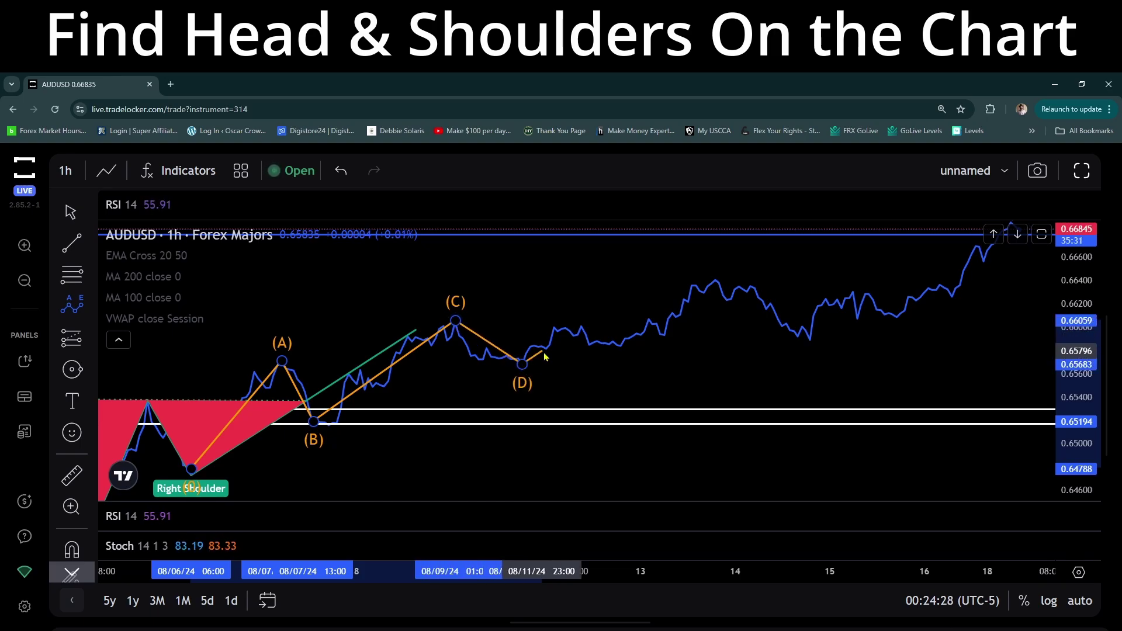
pyautogui.click(718, 282)
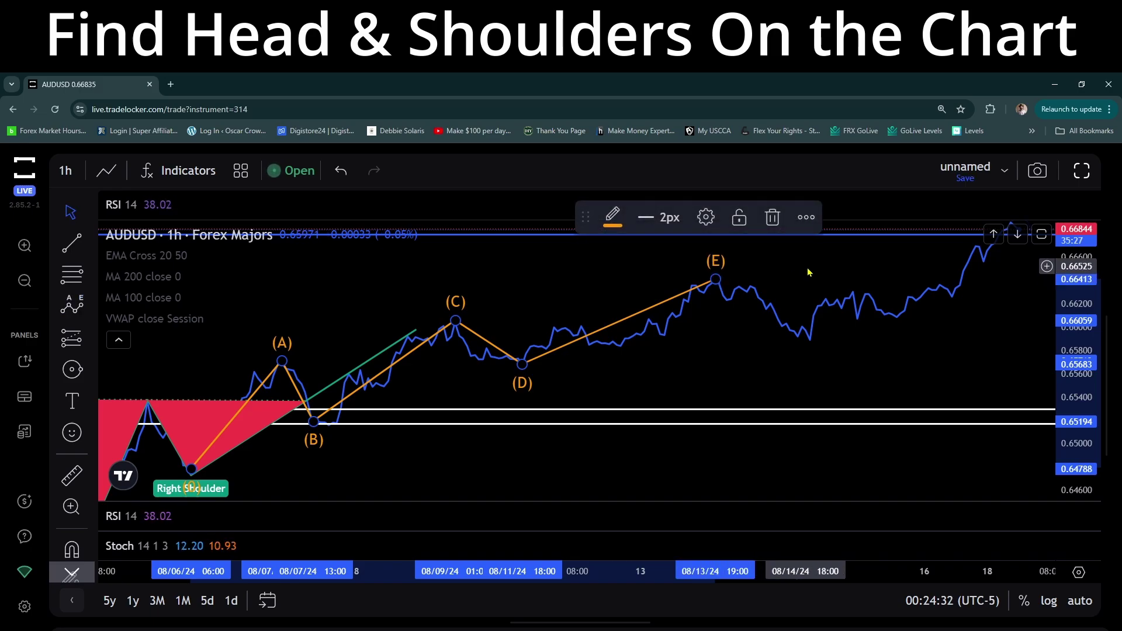
# - Draw a second Elliott Triangle Wave (ABCDE) from about 0.6562, below the first wave's end, up to about 0.6669 near the latest prices
pyautogui.click(72, 304)
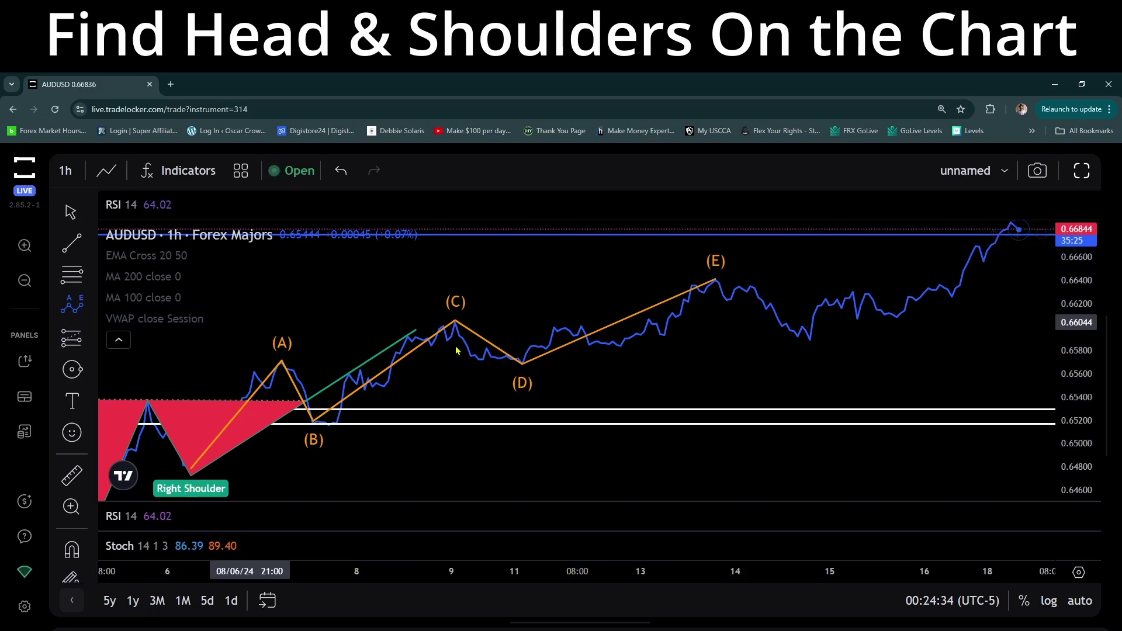
pyautogui.click(731, 373)
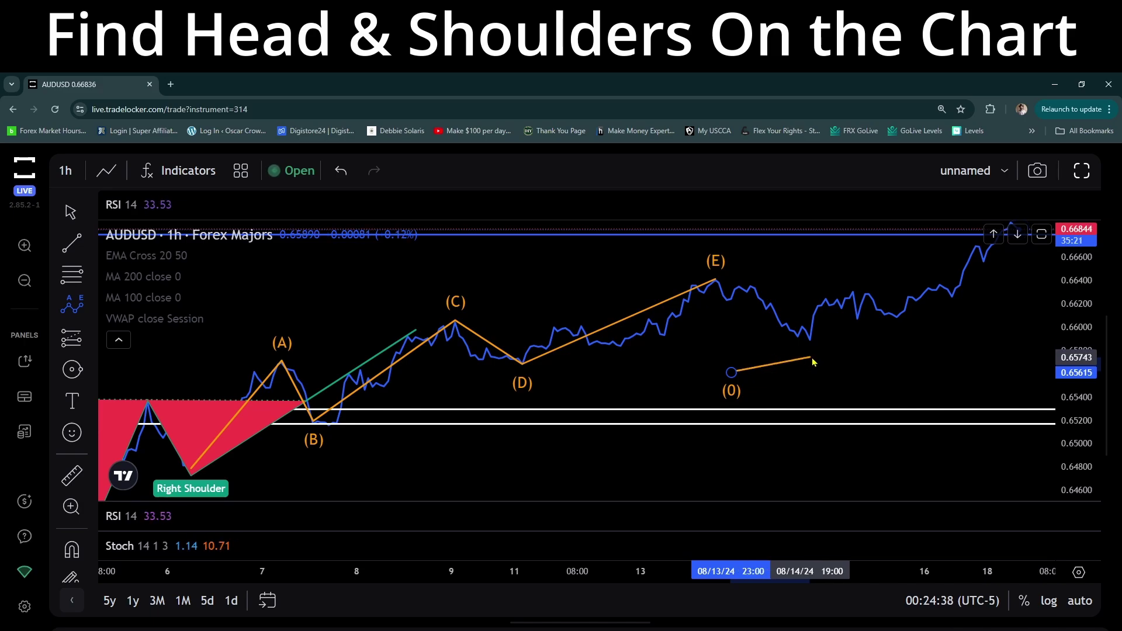
pyautogui.click(850, 289)
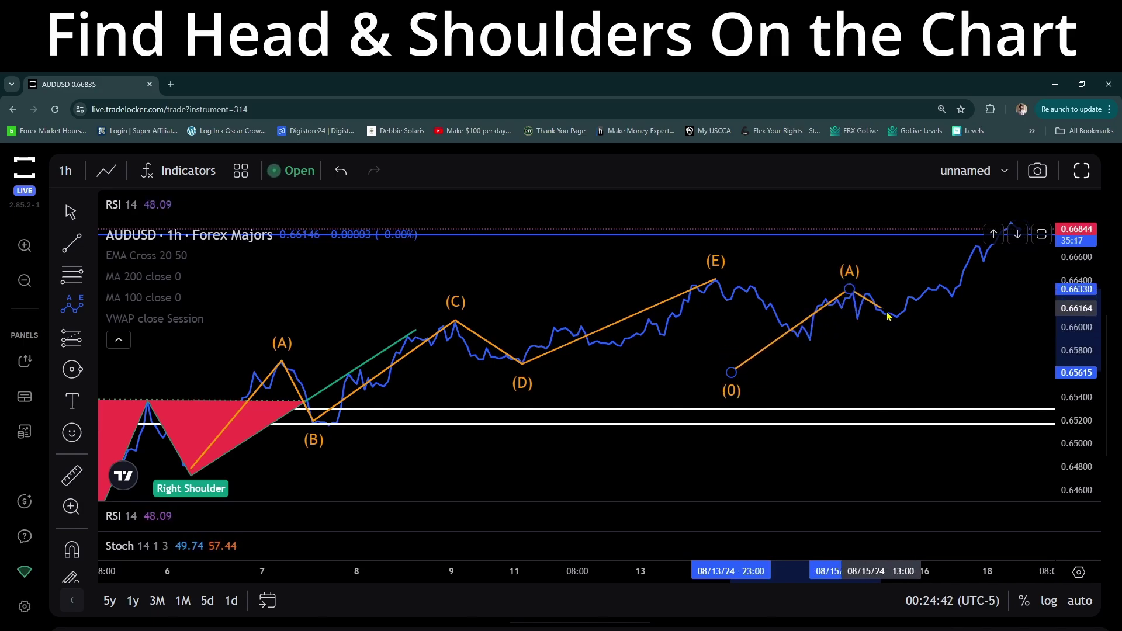
pyautogui.click(904, 320)
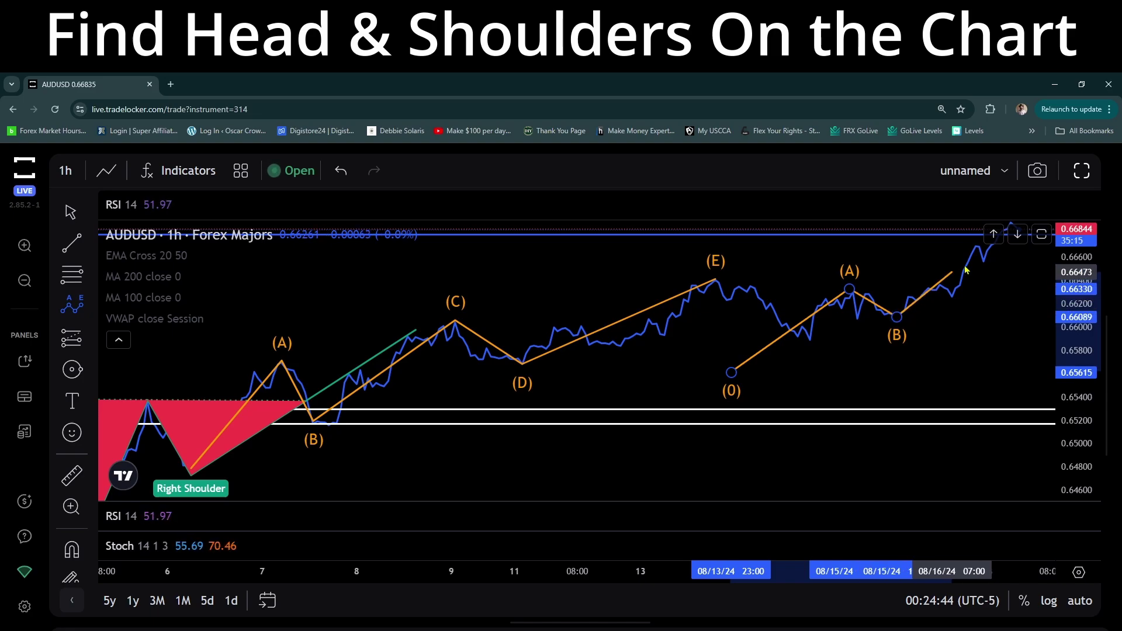
pyautogui.click(998, 250)
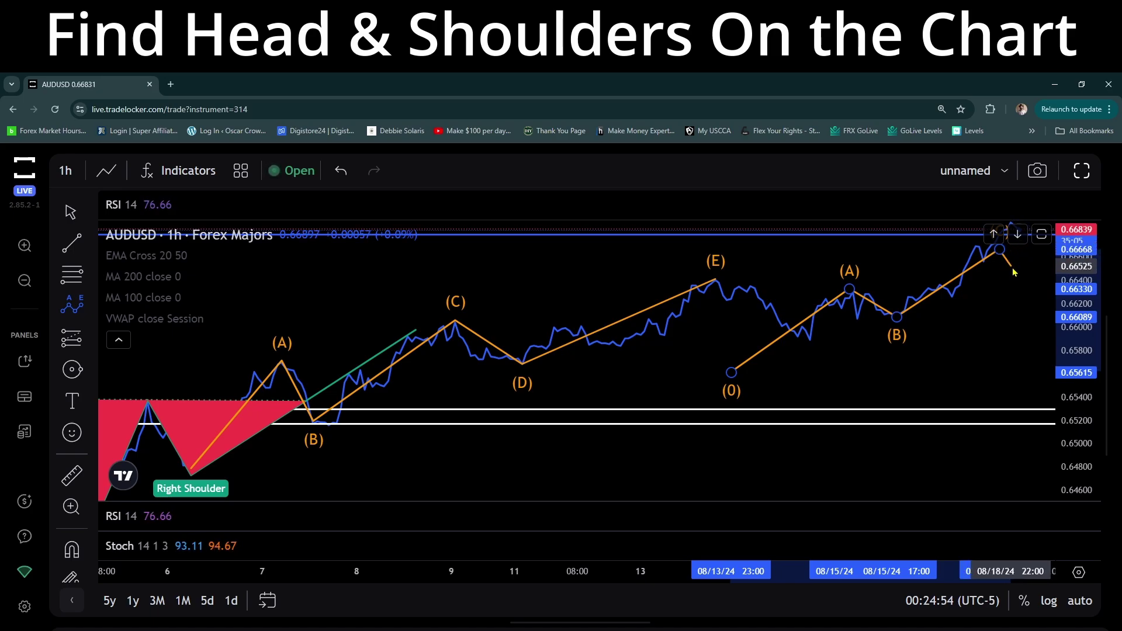
pyautogui.click(1012, 266)
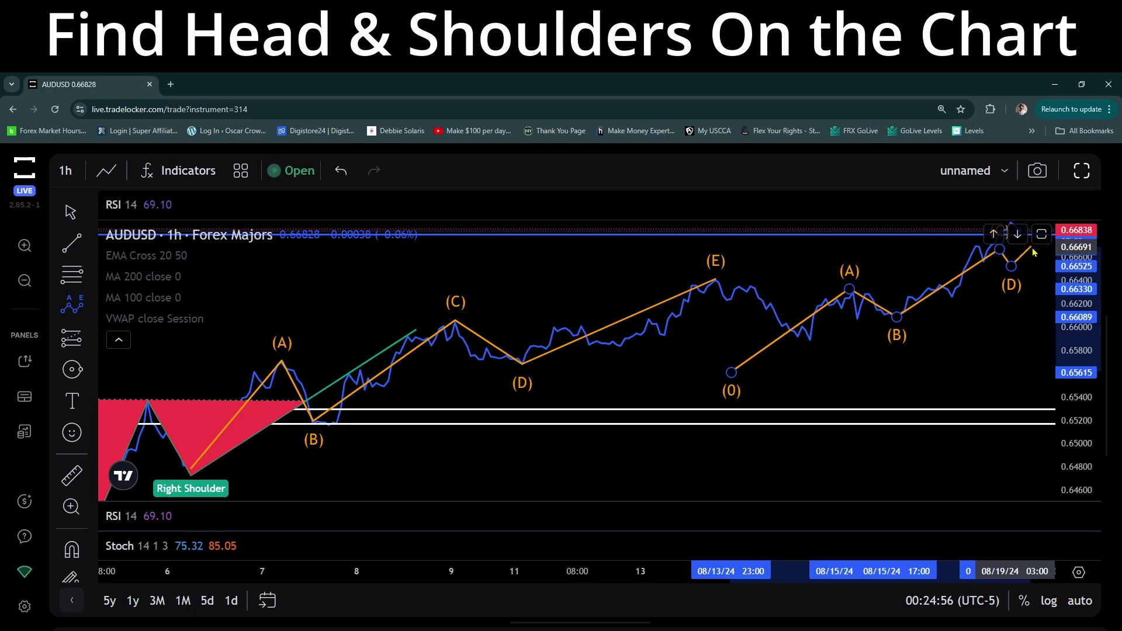
pyautogui.click(1031, 248)
# - Move the second wave's points onto the price swings, starting at the first wave's (E) and ending at about 0.6659 on August 16
pyautogui.moveTo(969, 465)
pyautogui.mouseDown()
pyautogui.moveTo(919, 466)
pyautogui.moveTo(683, 410)
pyautogui.mouseUp()
pyautogui.click(474, 444)
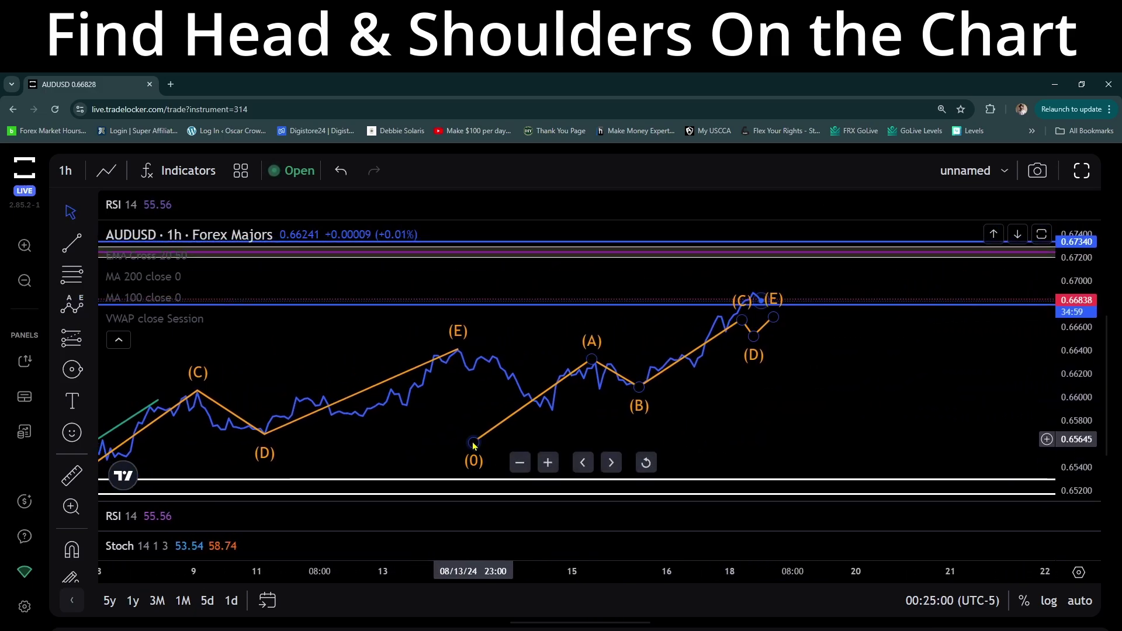
pyautogui.moveTo(475, 445); pyautogui.dragTo(457, 351)
pyautogui.moveTo(590, 362); pyautogui.dragTo(548, 407)
pyautogui.moveTo(639, 387); pyautogui.dragTo(592, 360)
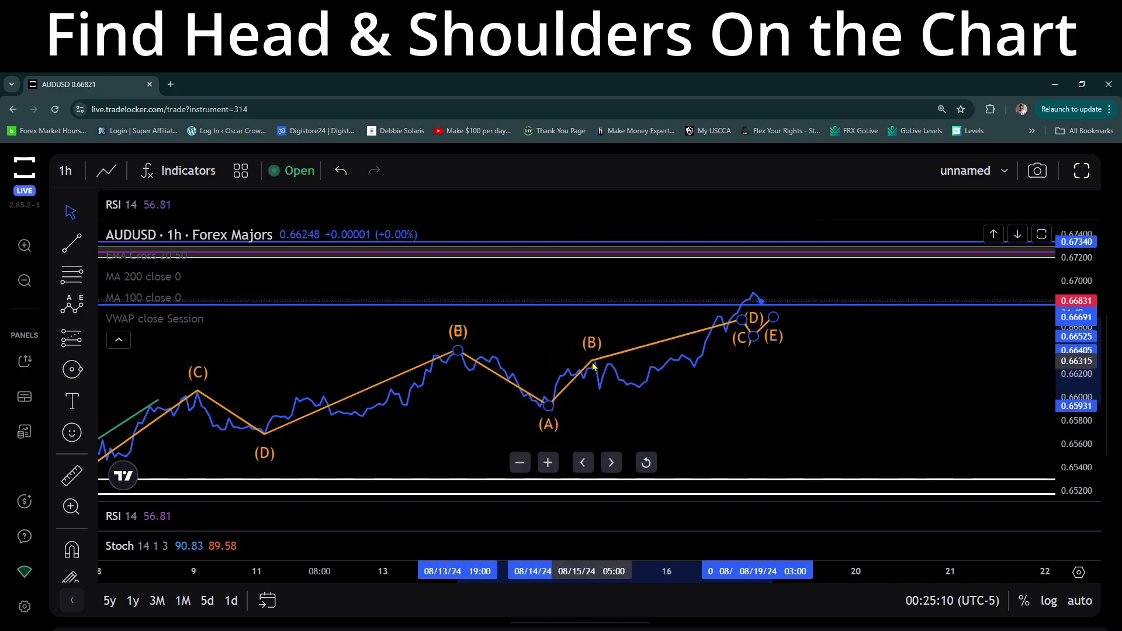
pyautogui.moveTo(741, 320); pyautogui.dragTo(639, 390)
pyautogui.moveTo(753, 338)
pyautogui.mouseDown()
pyautogui.moveTo(719, 321)
pyautogui.moveTo(726, 332)
pyautogui.mouseUp()
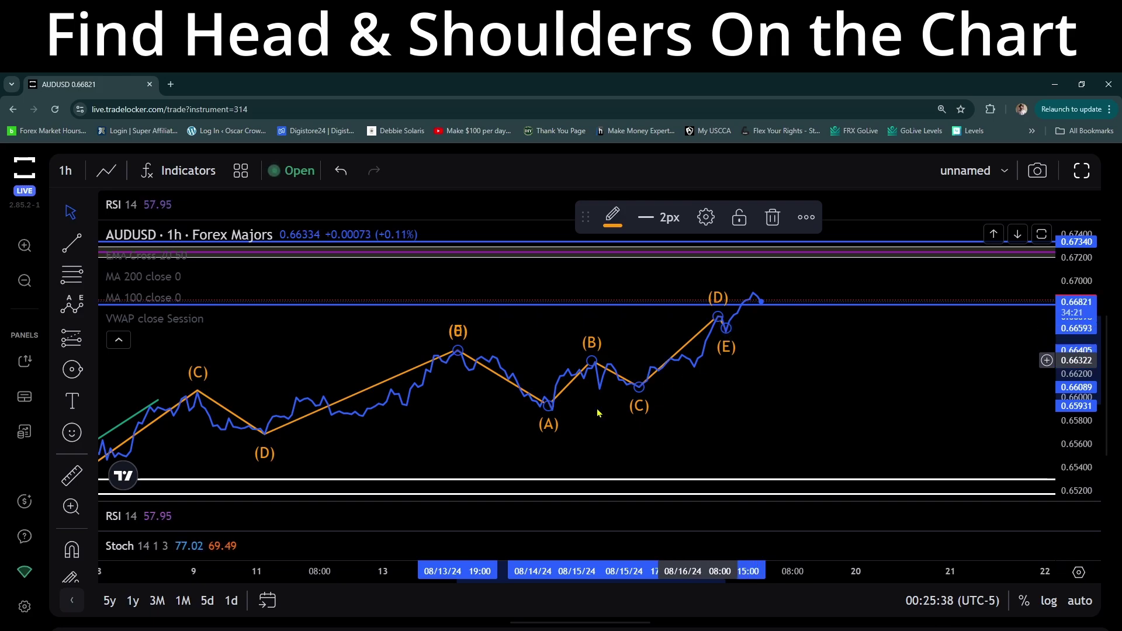
# - Switch the chart style to Candles and review the head and shoulders pattern against the candles
pyautogui.moveTo(444, 356)
pyautogui.mouseDown()
pyautogui.moveTo(682, 294)
pyautogui.moveTo(699, 323)
pyautogui.moveTo(777, 351)
pyautogui.mouseUp()
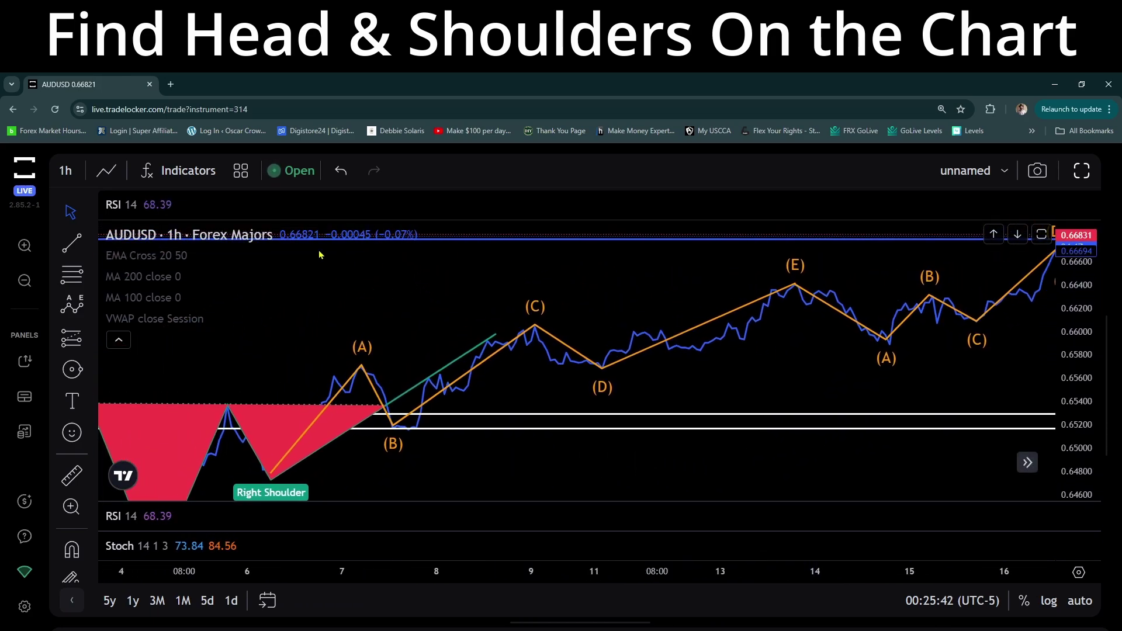
pyautogui.click(107, 171)
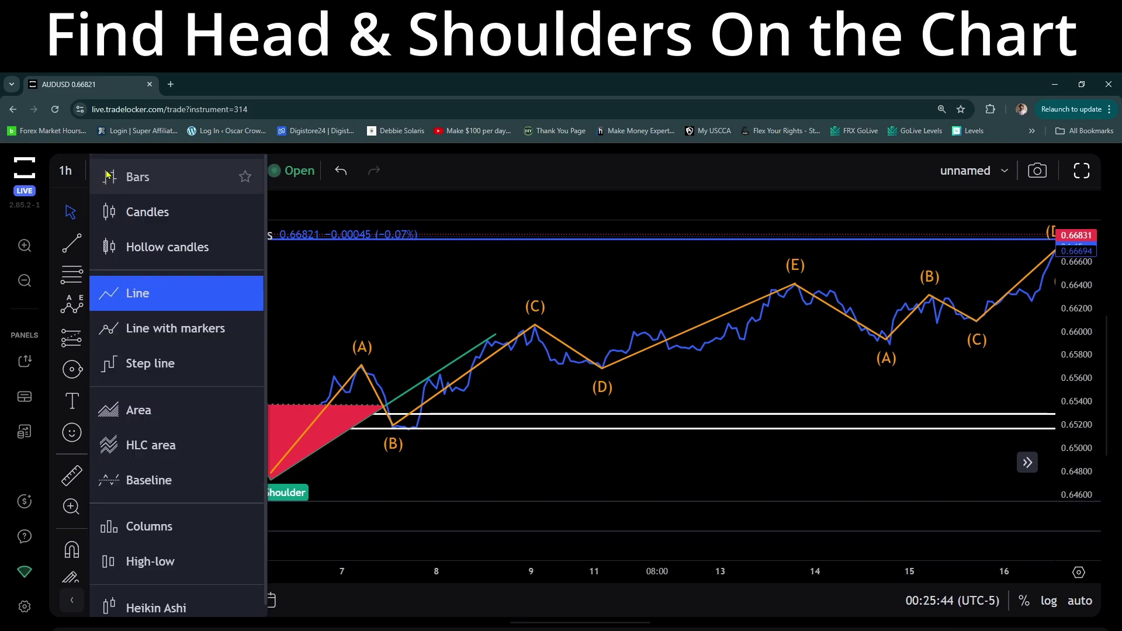
pyautogui.click(120, 212)
pyautogui.scroll(-4, 367, 295)
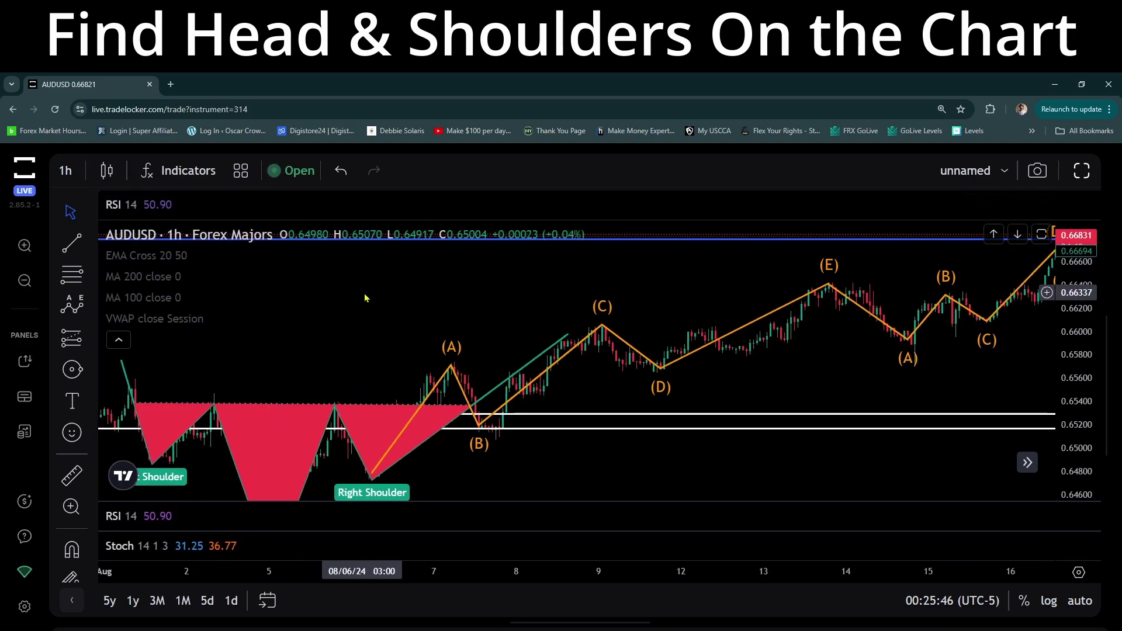
pyautogui.scroll(-2, 367, 296)
pyautogui.moveTo(443, 310); pyautogui.dragTo(504, 262)
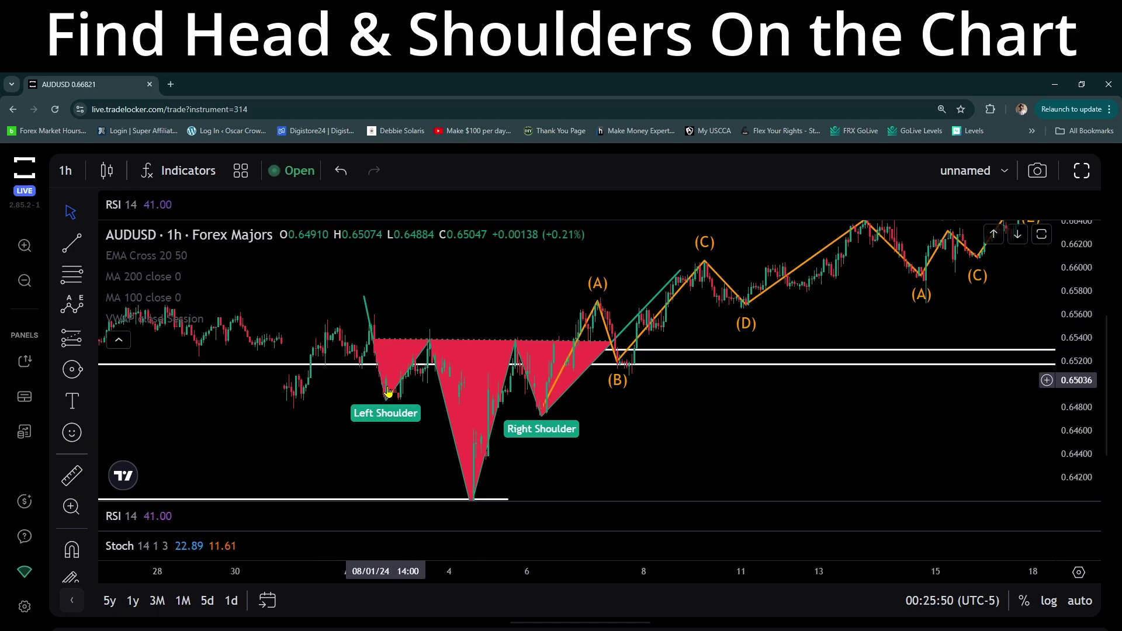
pyautogui.click(466, 470)
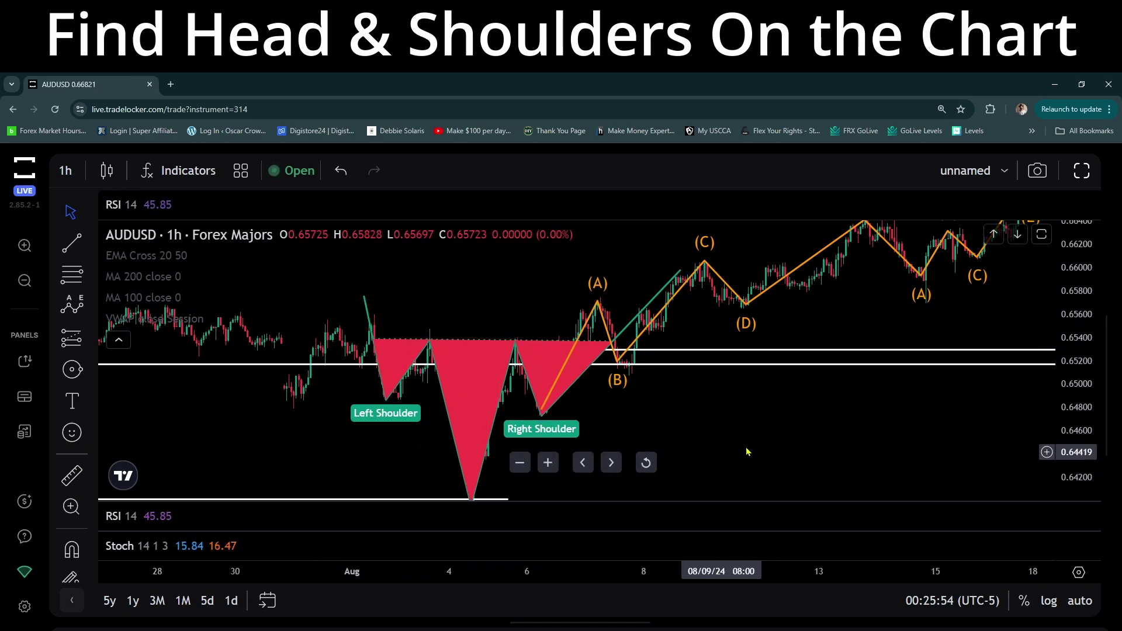
pyautogui.moveTo(750, 435); pyautogui.dragTo(751, 374)
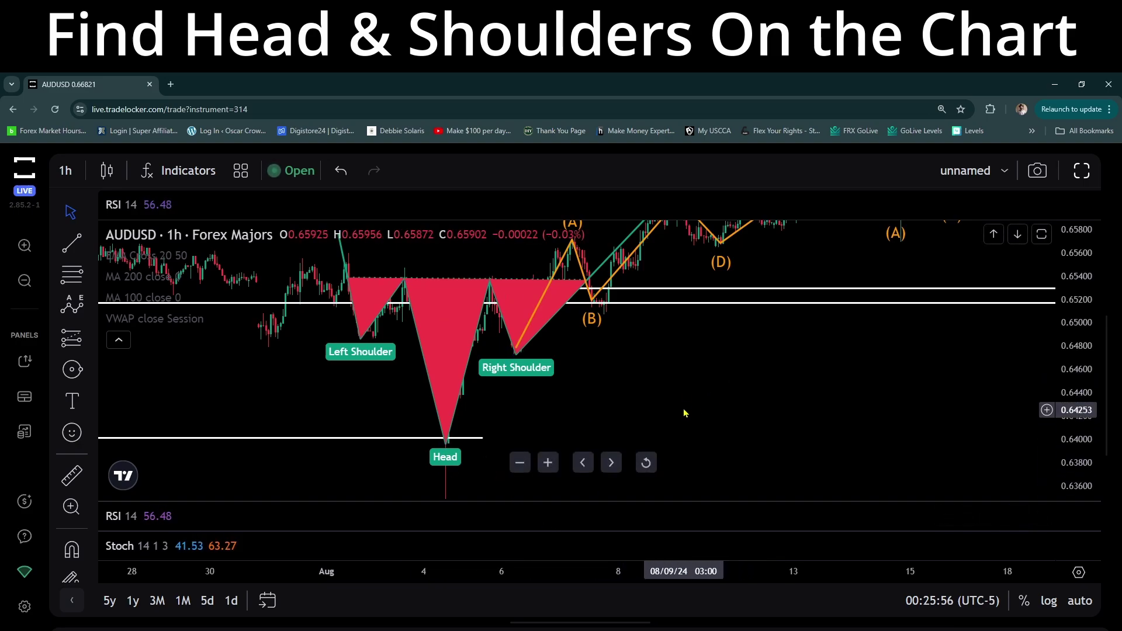
# - Move the pattern's Head point down to the candle wick's low at about 0.635 on August 5
pyautogui.moveTo(684, 403); pyautogui.dragTo(679, 285)
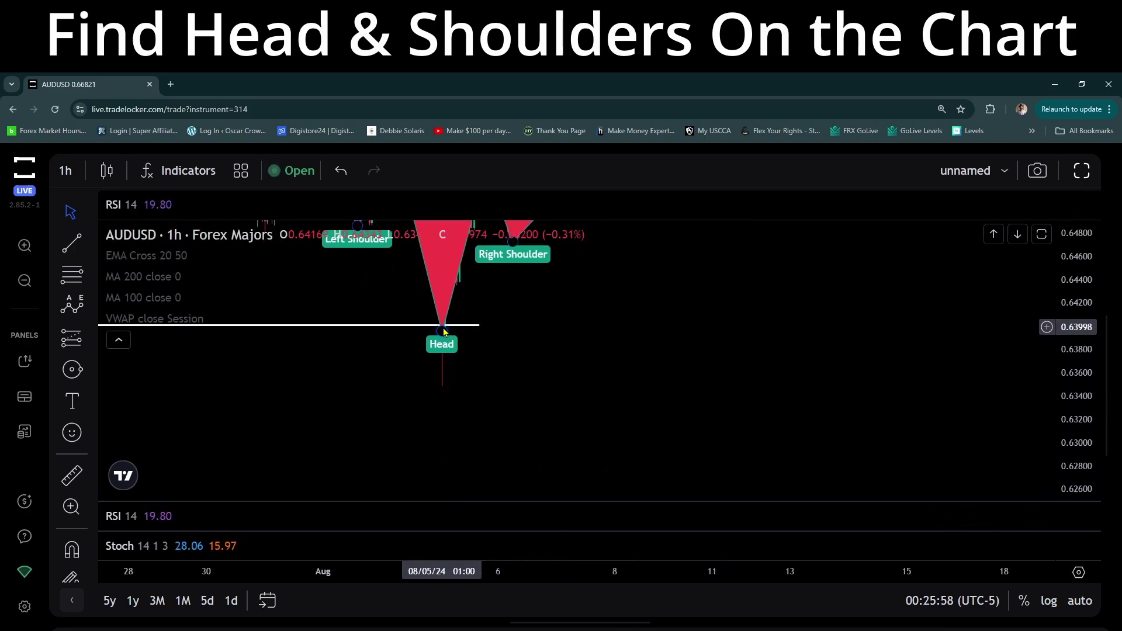
pyautogui.moveTo(441, 329); pyautogui.dragTo(442, 392)
pyautogui.moveTo(688, 313)
pyautogui.mouseDown()
pyautogui.moveTo(664, 481)
pyautogui.moveTo(591, 469)
pyautogui.moveTo(600, 461)
pyautogui.mouseUp()
pyautogui.moveTo(600, 460); pyautogui.dragTo(636, 450)
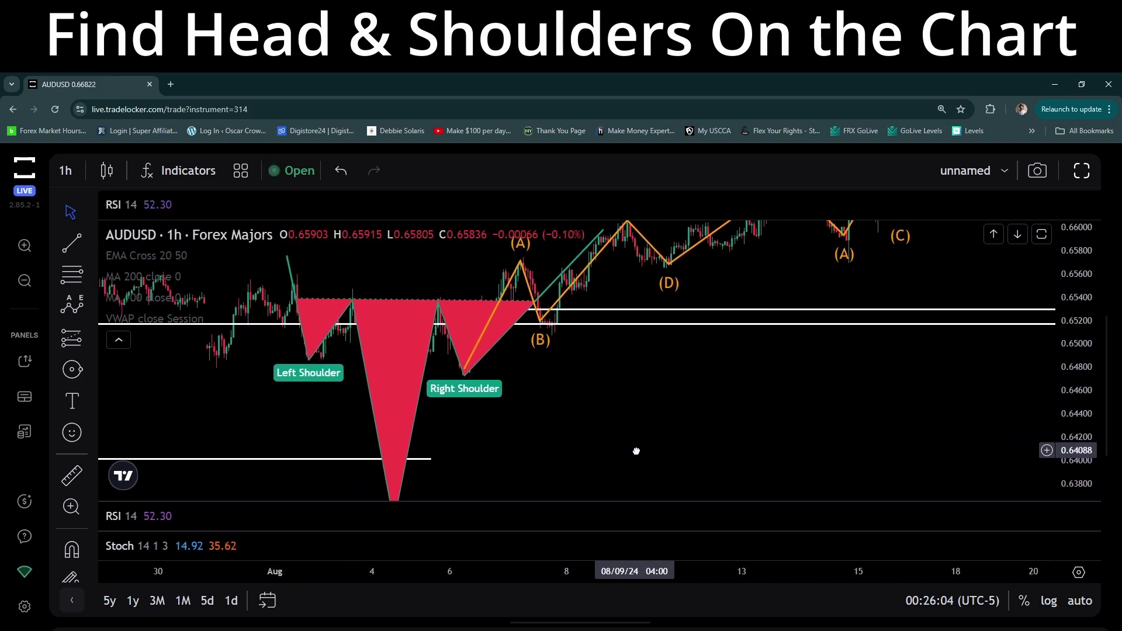
# - Reduce the head and shoulders pattern's red fill opacity to 36%
pyautogui.click(467, 373)
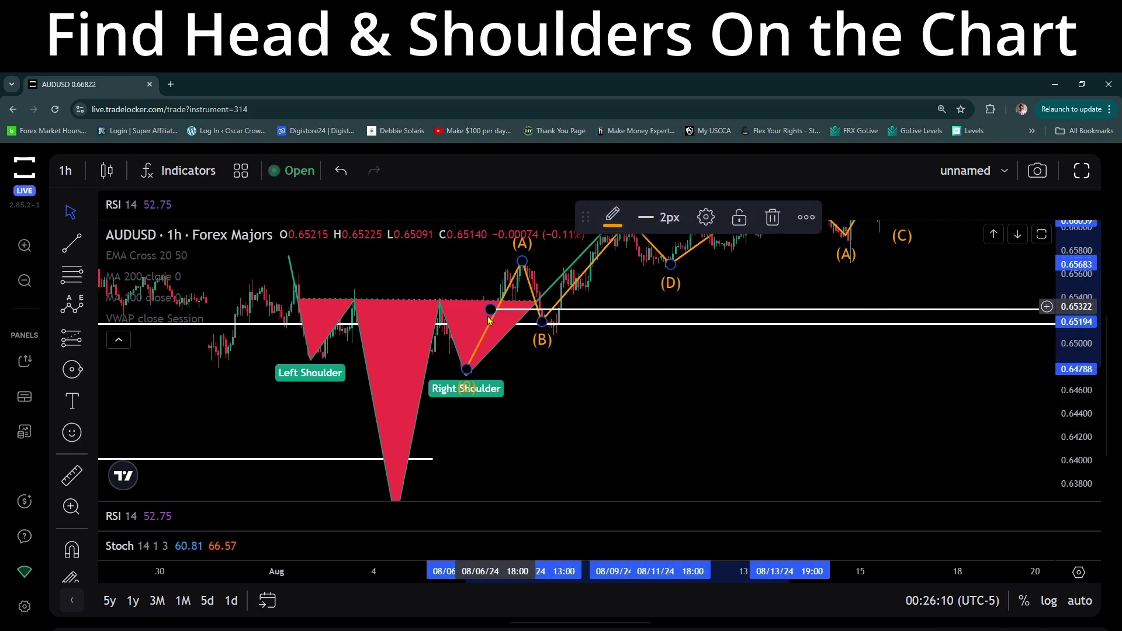
pyautogui.click(479, 318)
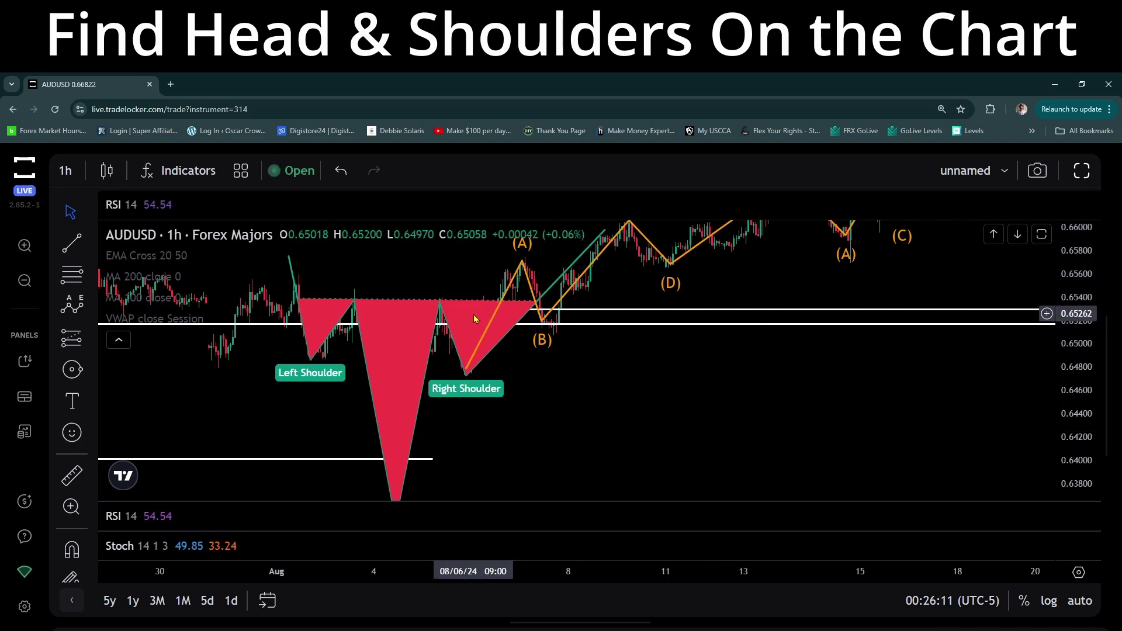
pyautogui.click(412, 305)
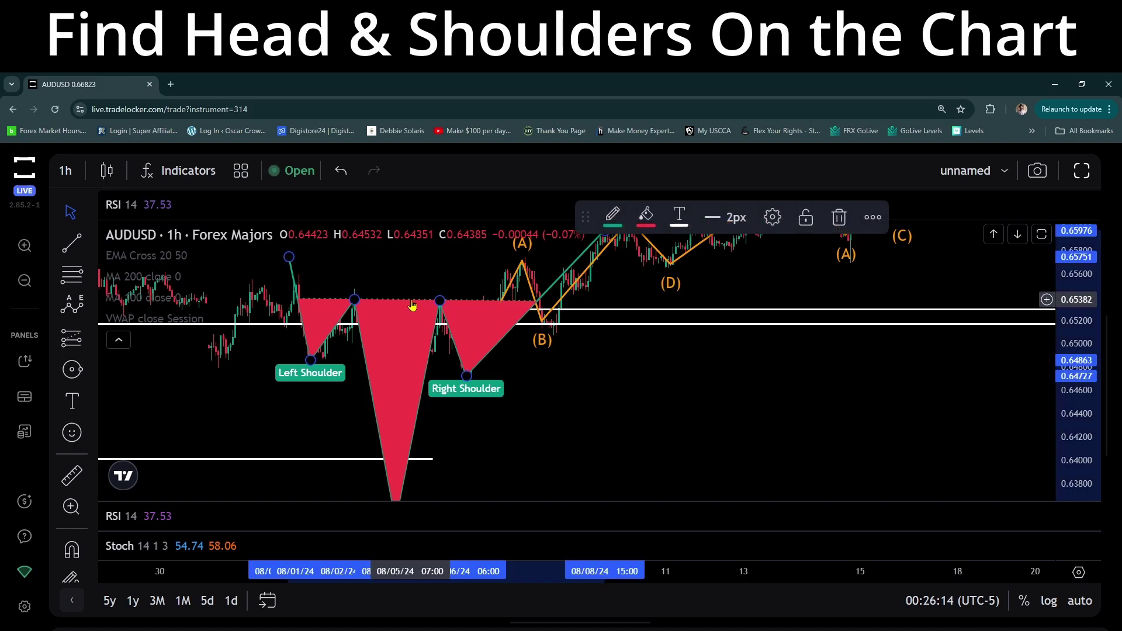
pyautogui.click(647, 215)
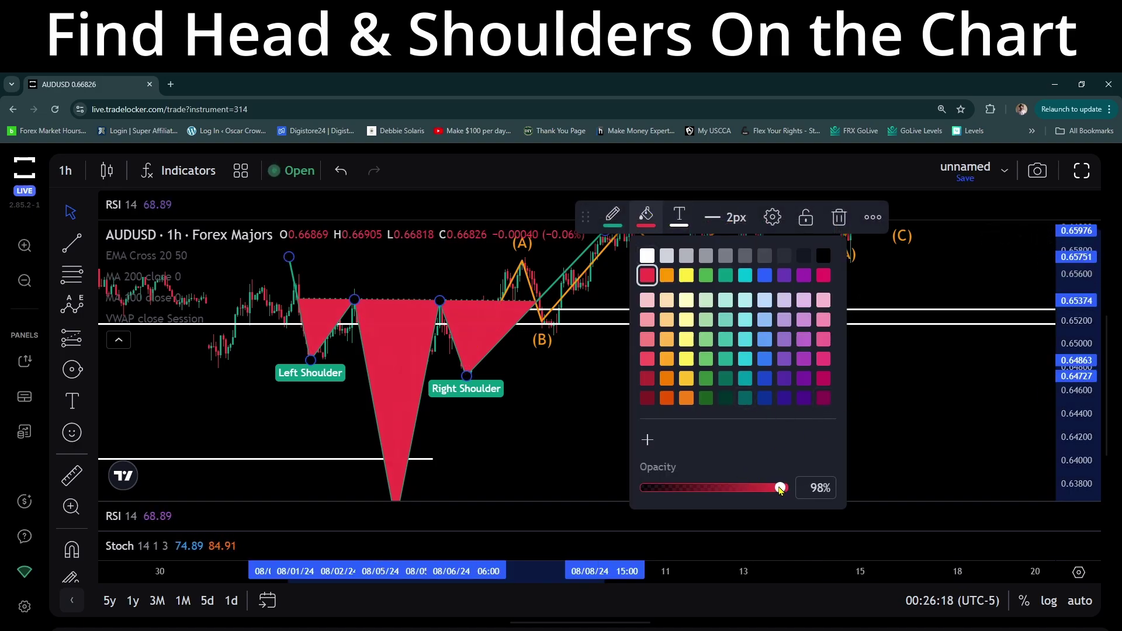
pyautogui.moveTo(780, 489); pyautogui.dragTo(698, 489)
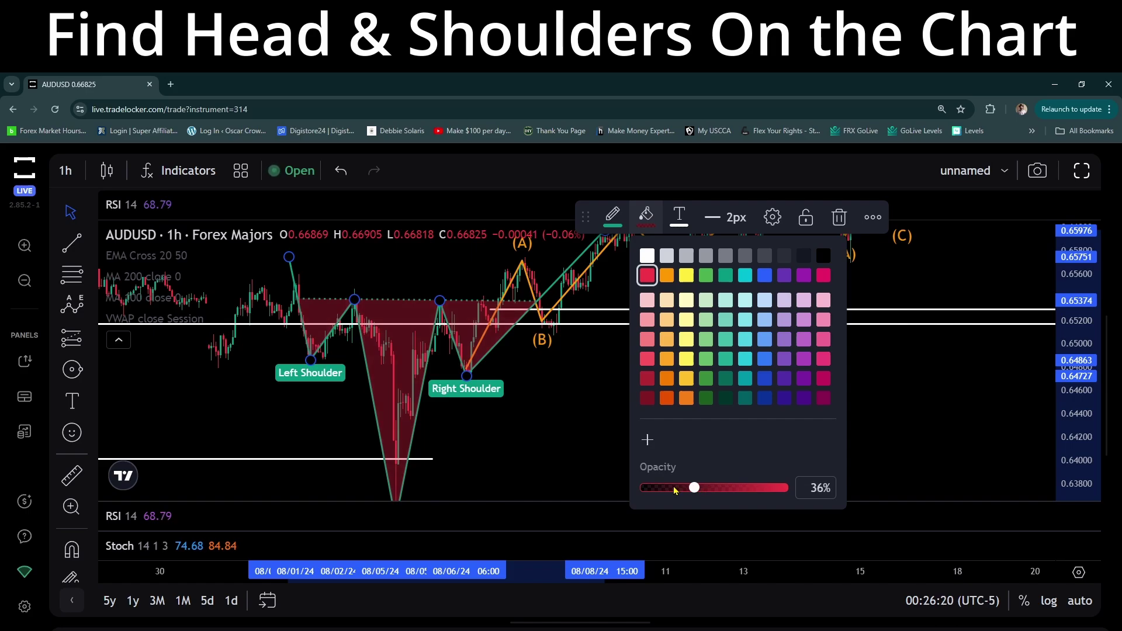
pyautogui.click(564, 393)
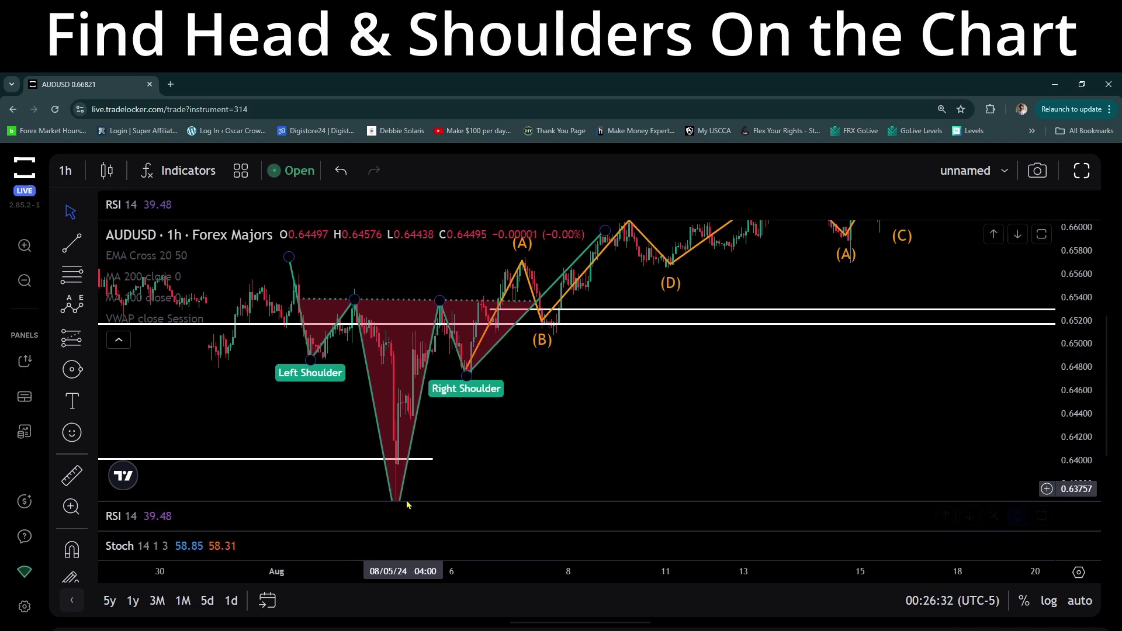
# - Draw a thin rectangle across both shoulders' lows, from about 0.6485 to 0.6493 and from August 1 to August 9
pyautogui.moveTo(533, 458); pyautogui.dragTo(530, 390)
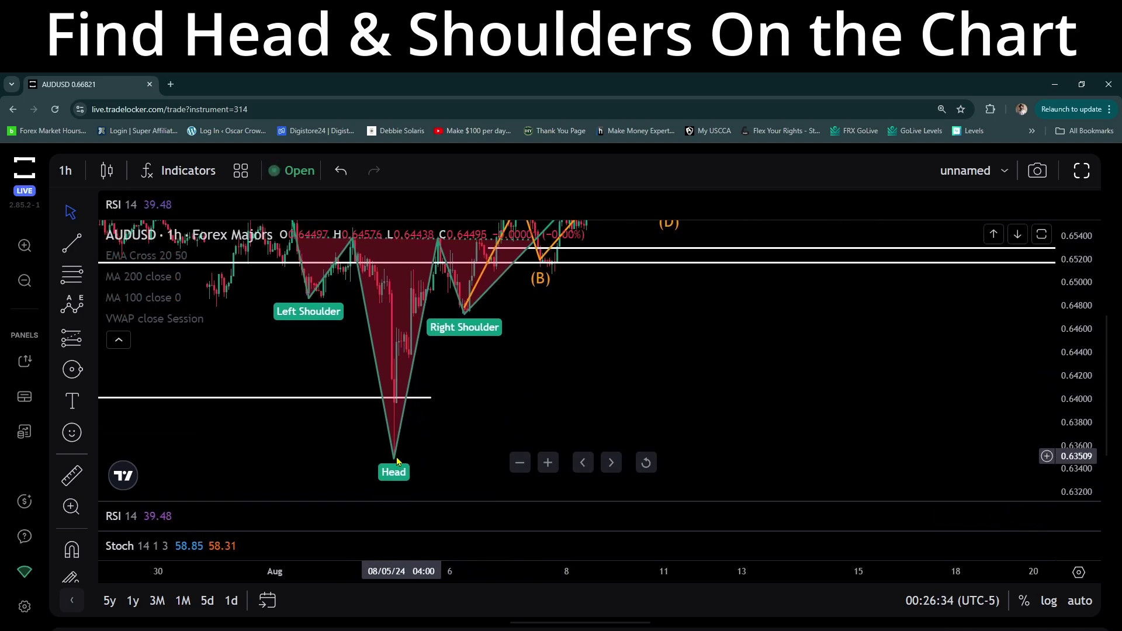
pyautogui.moveTo(709, 315); pyautogui.dragTo(586, 429)
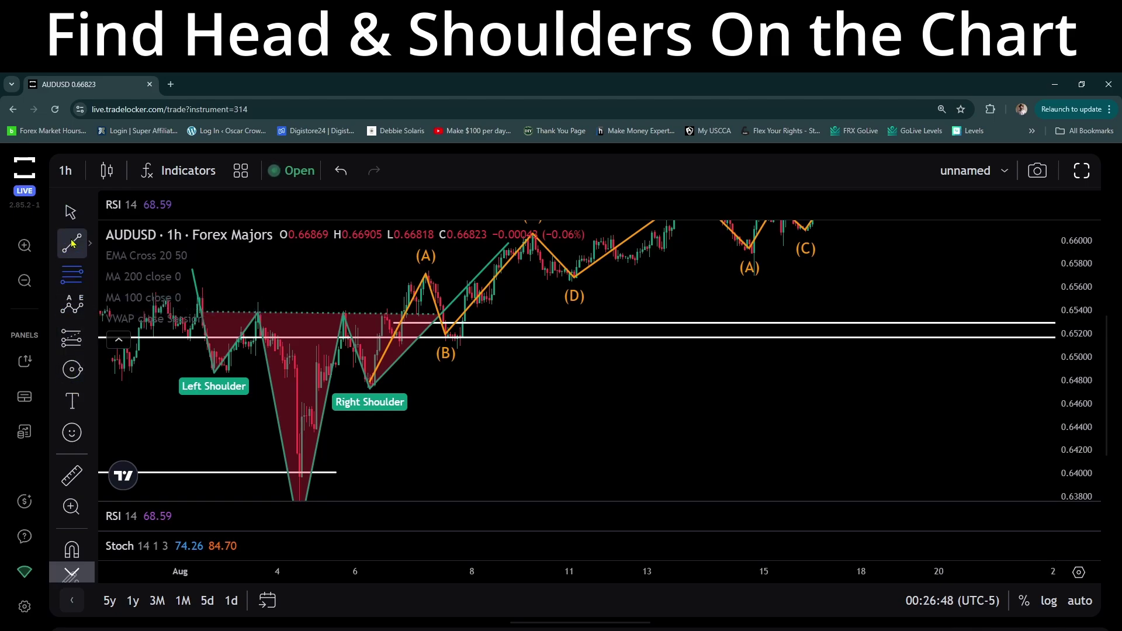
pyautogui.click(90, 247)
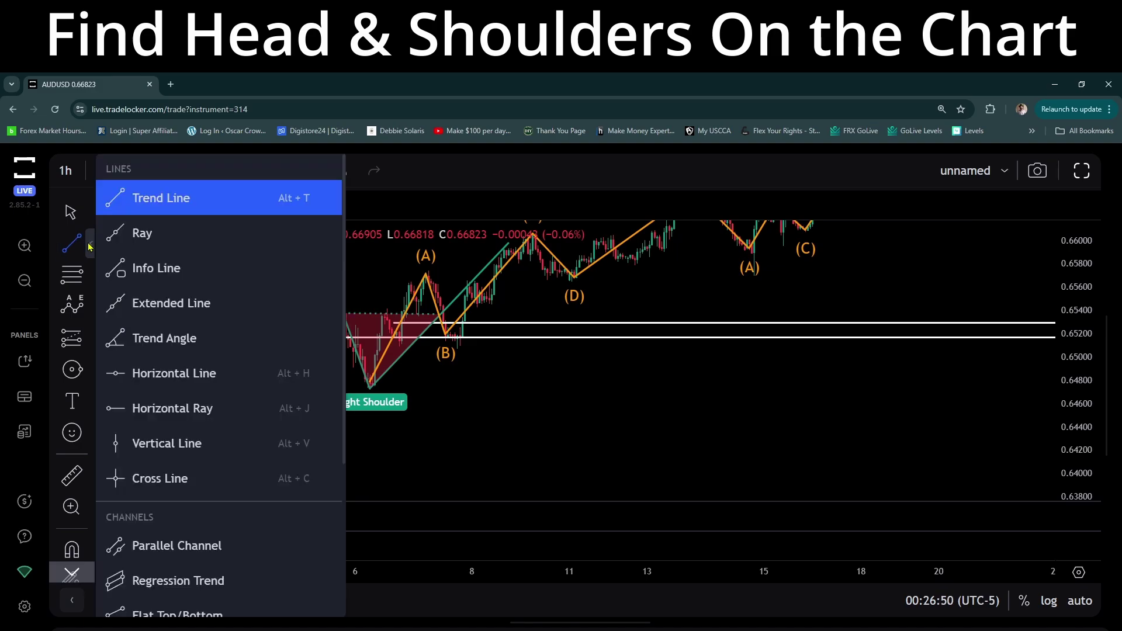
pyautogui.click(90, 247)
pyautogui.click(91, 274)
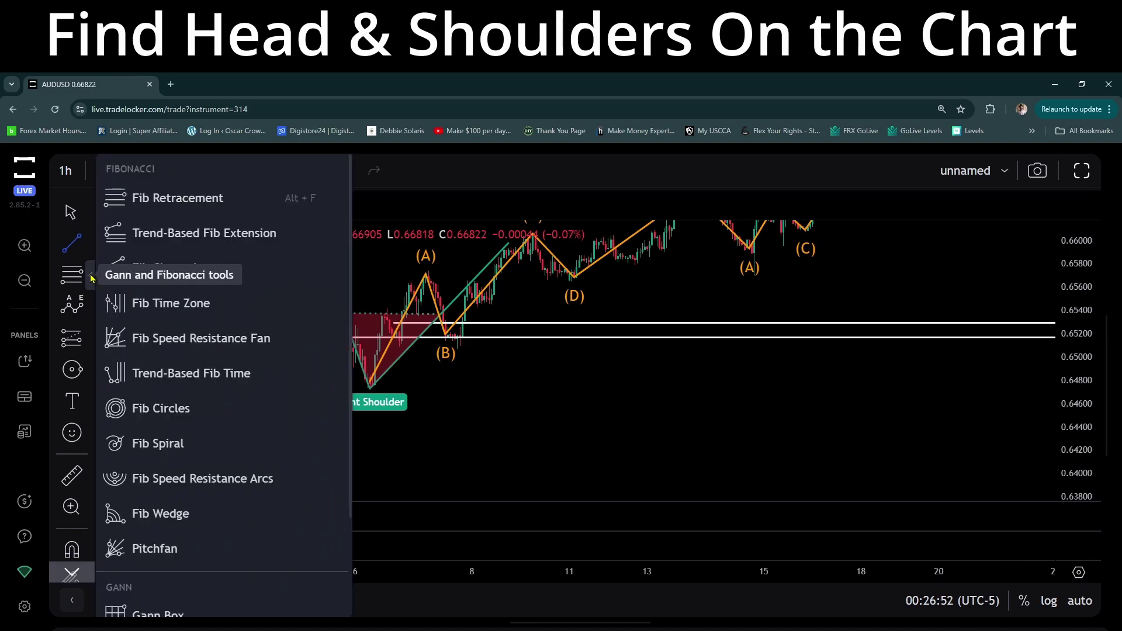
pyautogui.click(91, 275)
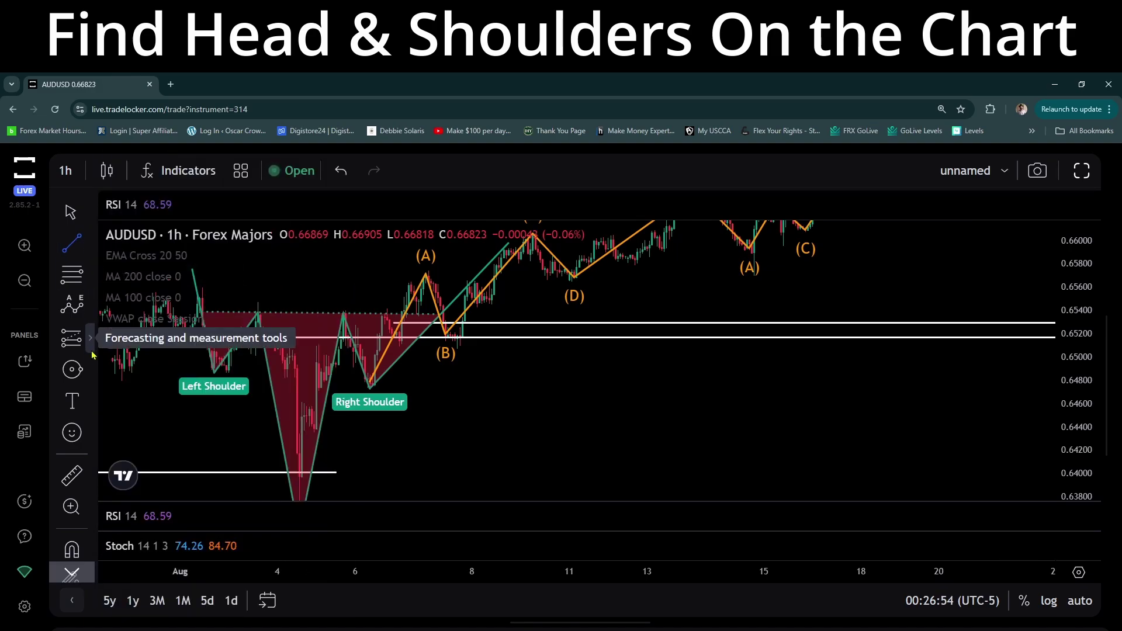
pyautogui.click(91, 373)
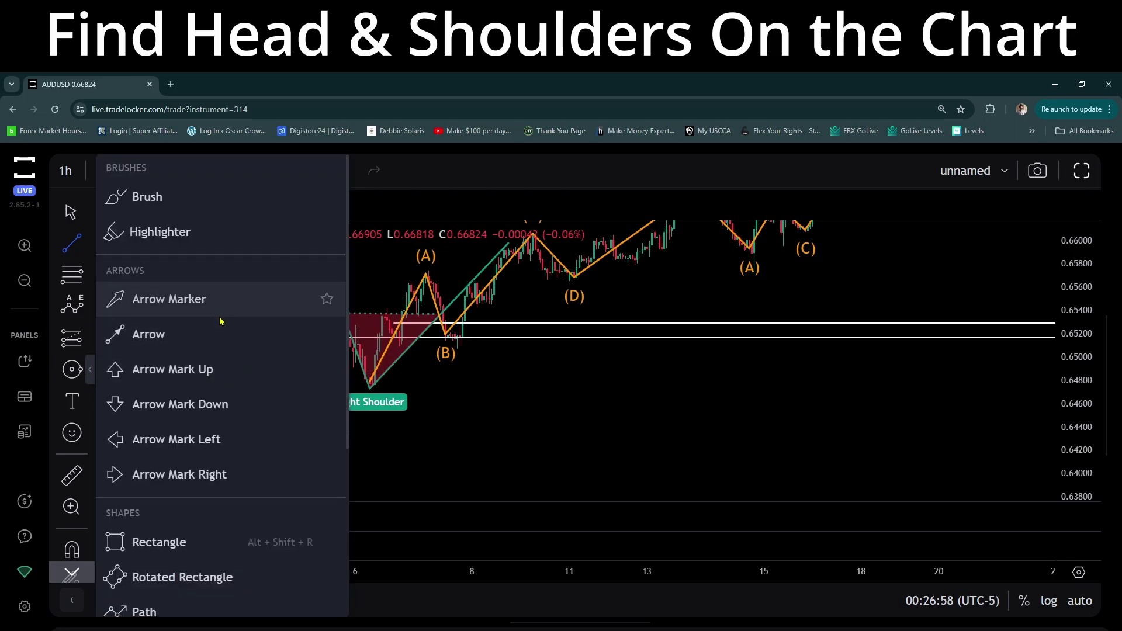
pyautogui.scroll(-2, 213, 333)
pyautogui.scroll(-1, 213, 333)
pyautogui.click(210, 371)
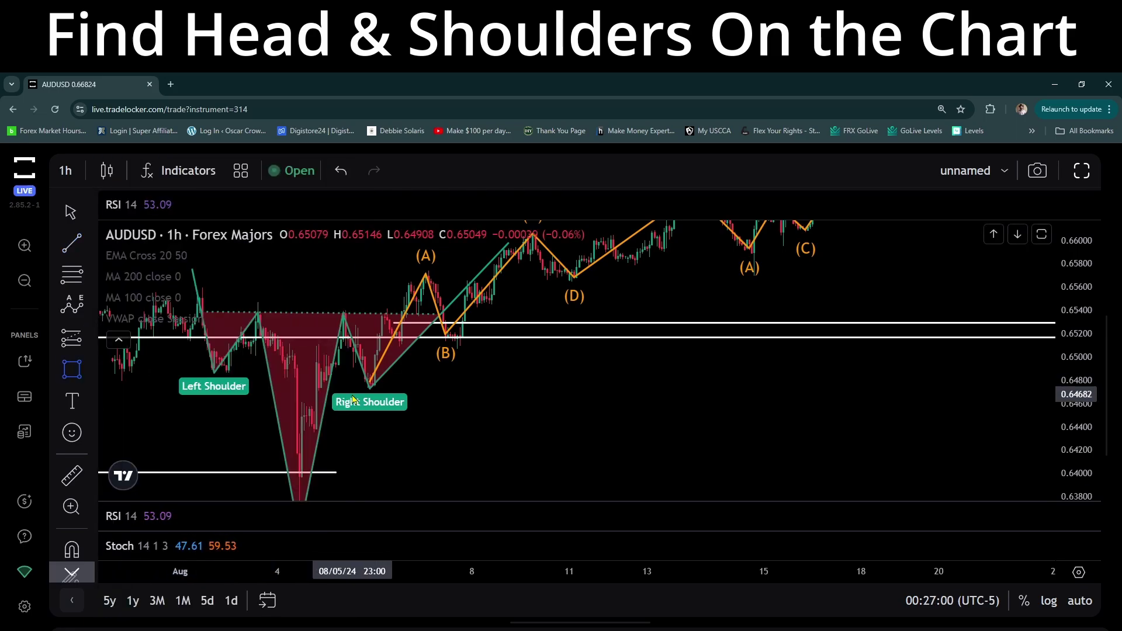
pyautogui.moveTo(205, 370); pyautogui.dragTo(542, 380)
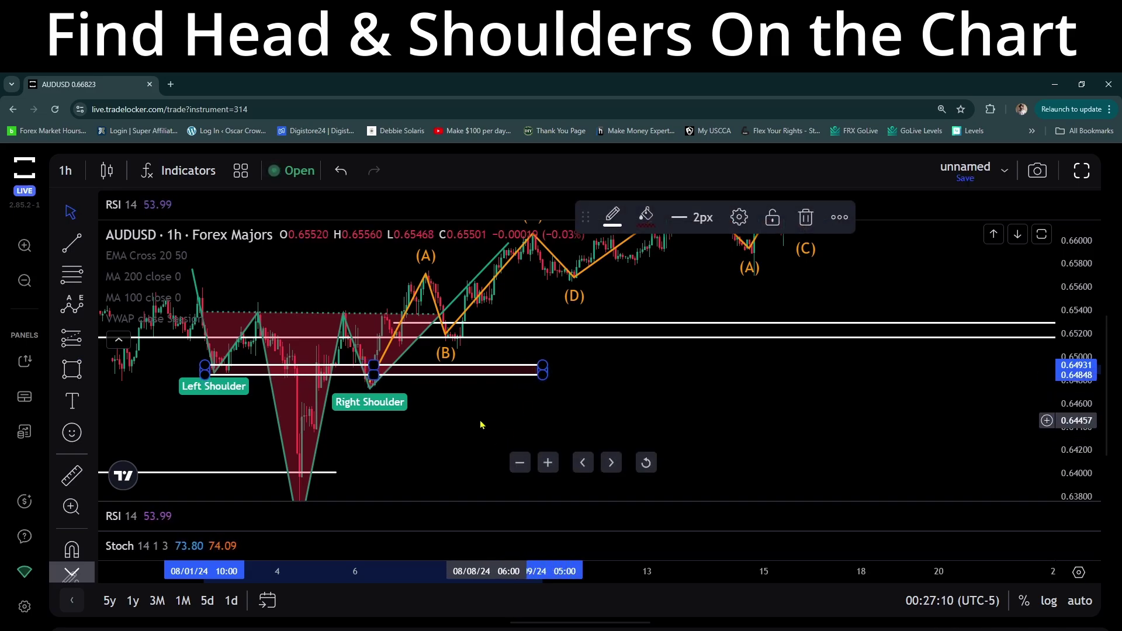
pyautogui.click(442, 432)
# - Examine the head and shoulders pattern against the shoulder-low rectangle, the neckline and the first wave's swings
pyautogui.moveTo(442, 432); pyautogui.dragTo(660, 403)
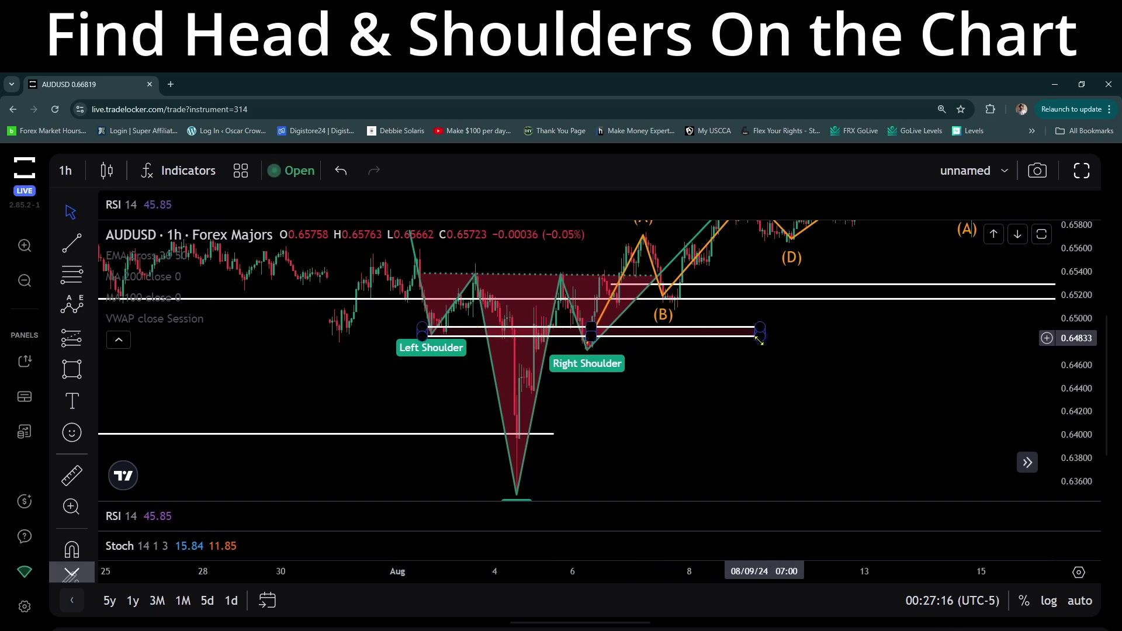
pyautogui.click(436, 334)
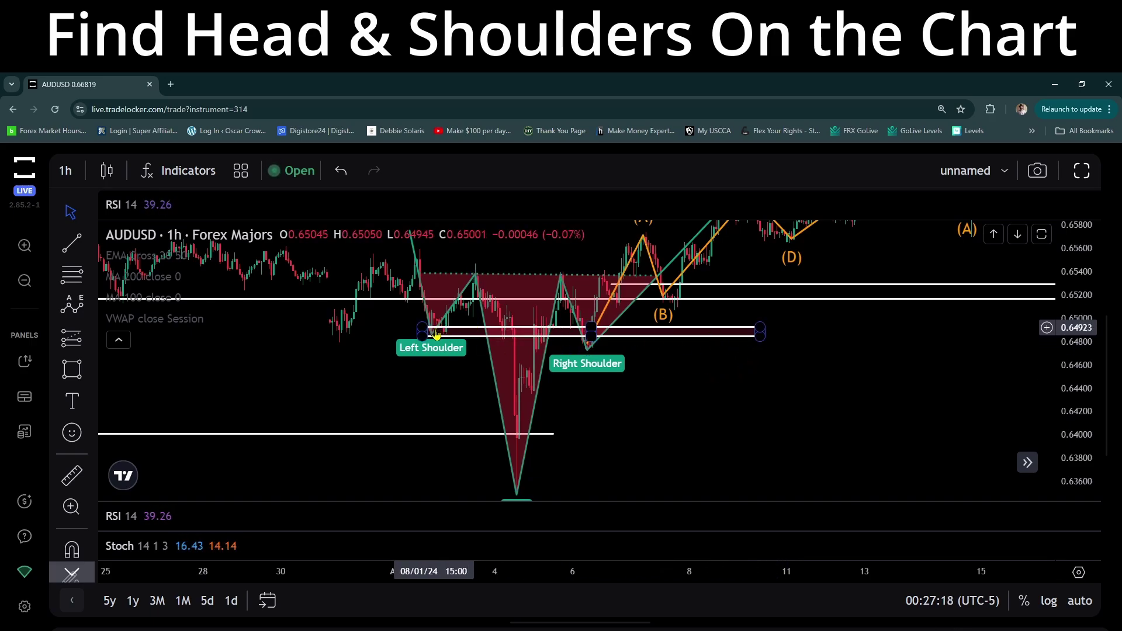
pyautogui.click(482, 277)
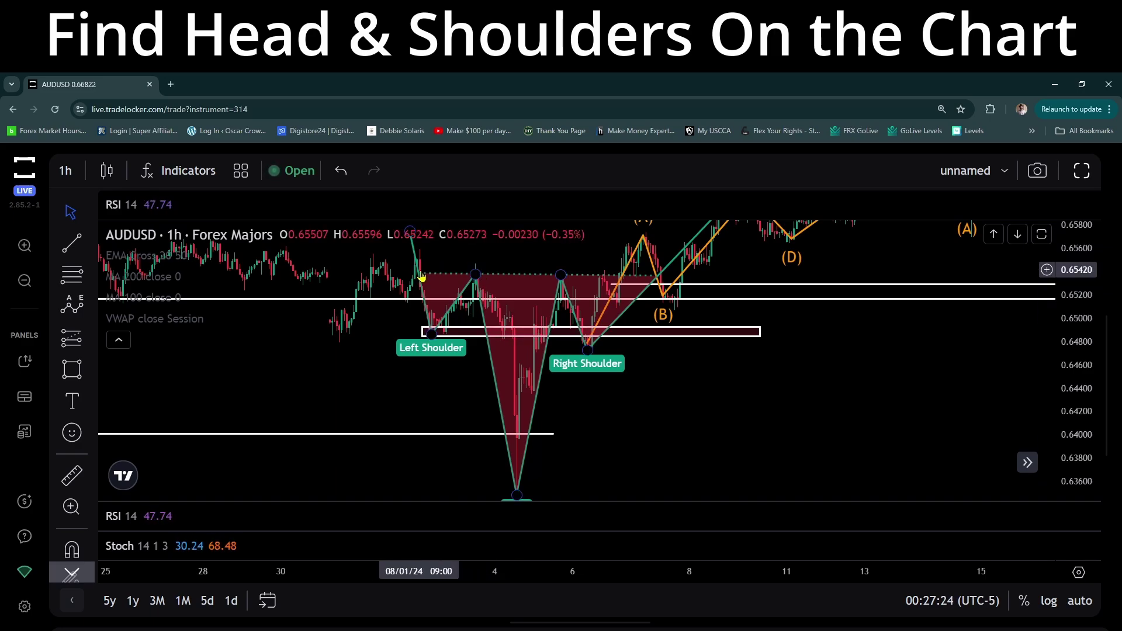
pyautogui.click(486, 266)
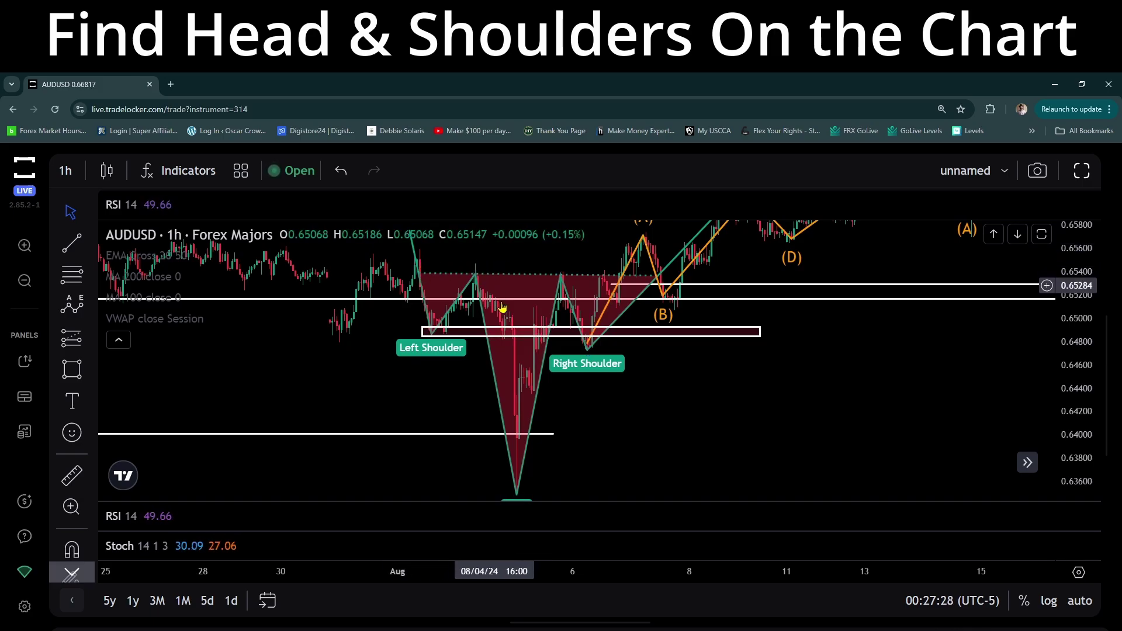
pyautogui.click(517, 486)
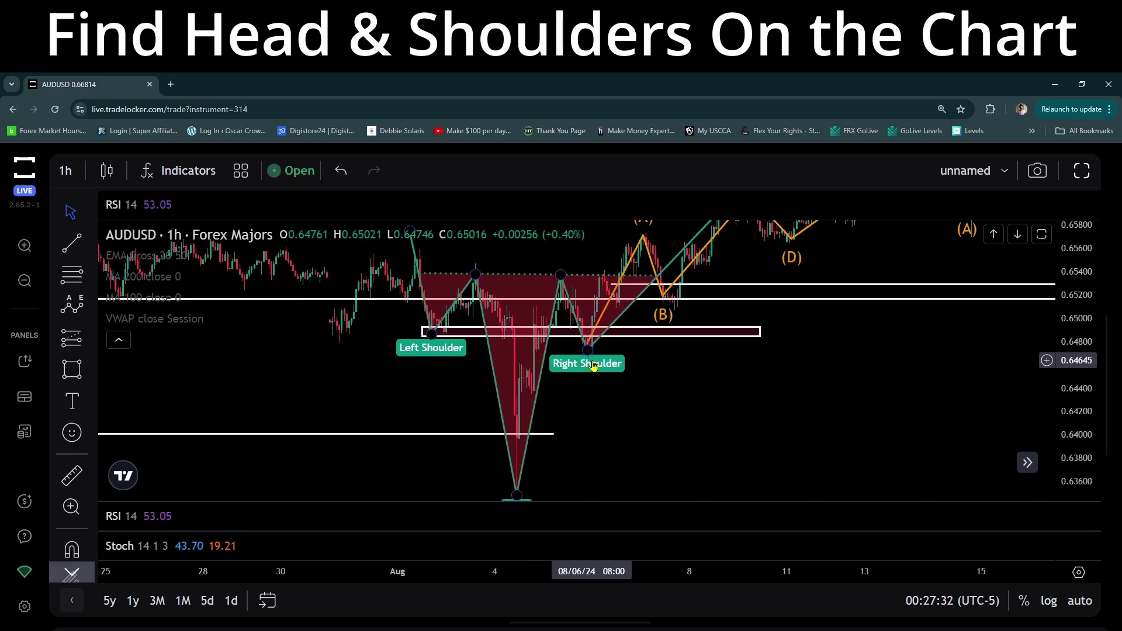
pyautogui.click(649, 243)
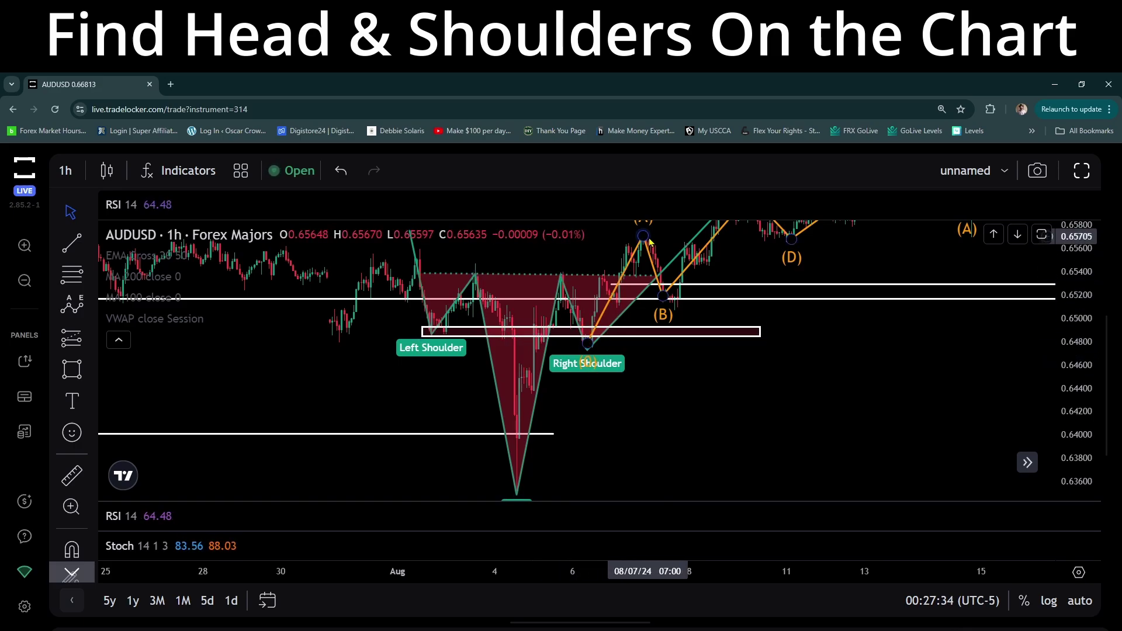
pyautogui.click(714, 275)
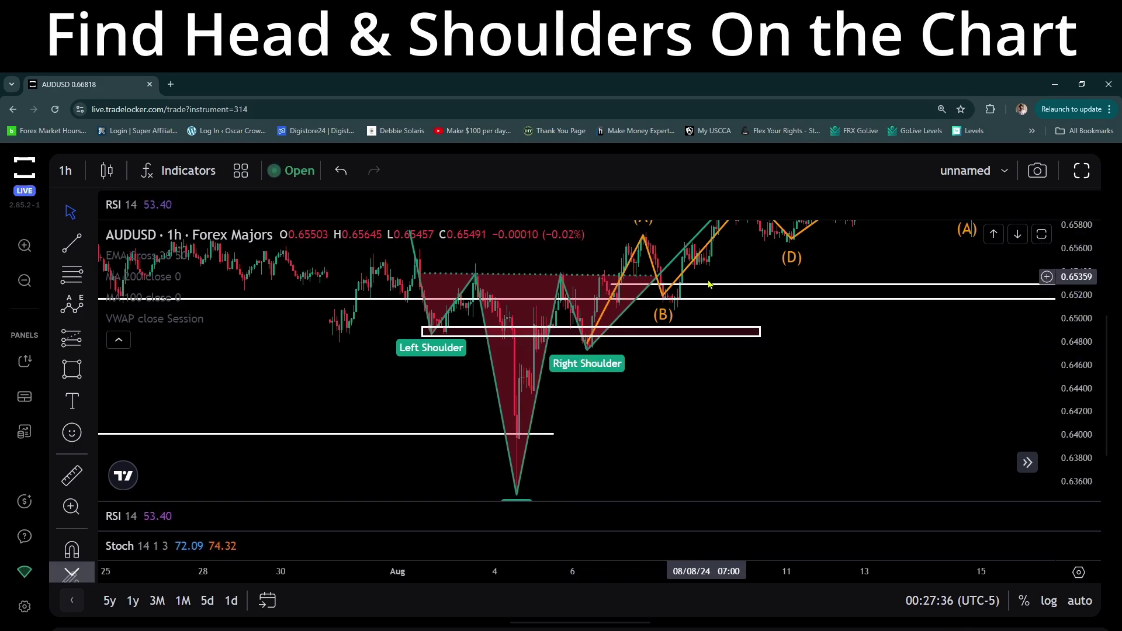
pyautogui.moveTo(812, 261); pyautogui.dragTo(786, 374)
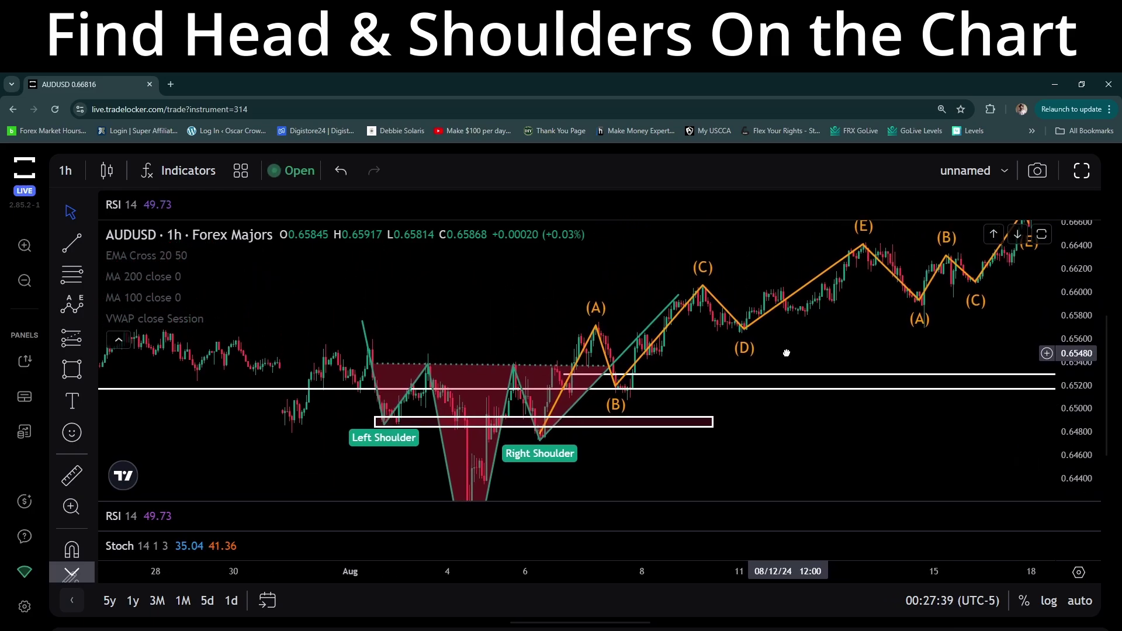
pyautogui.click(539, 440)
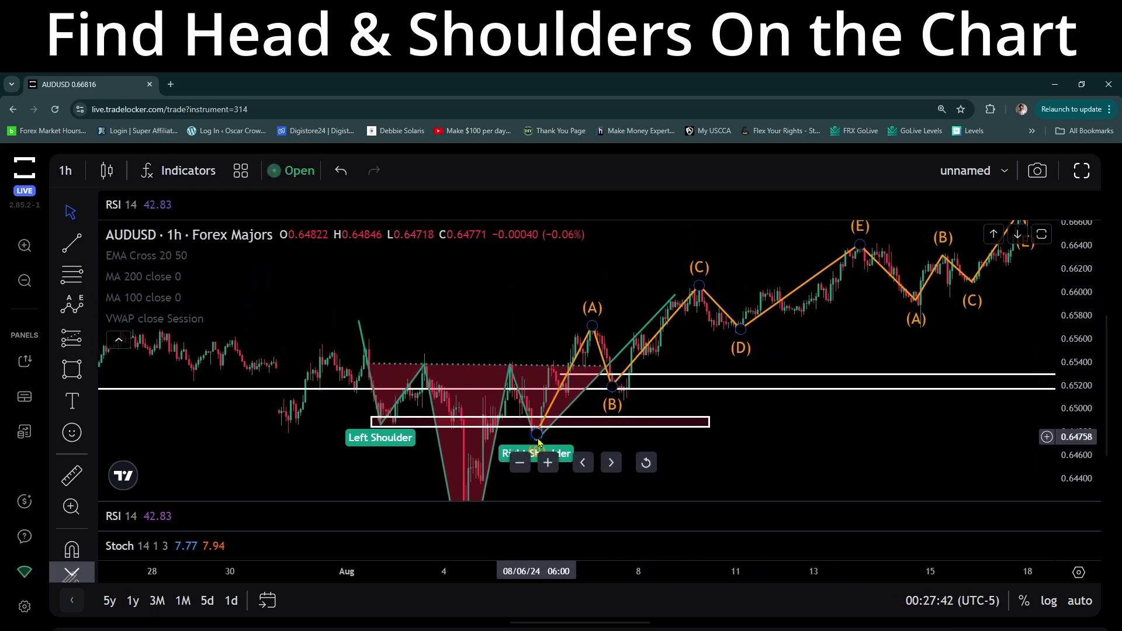
pyautogui.click(549, 425)
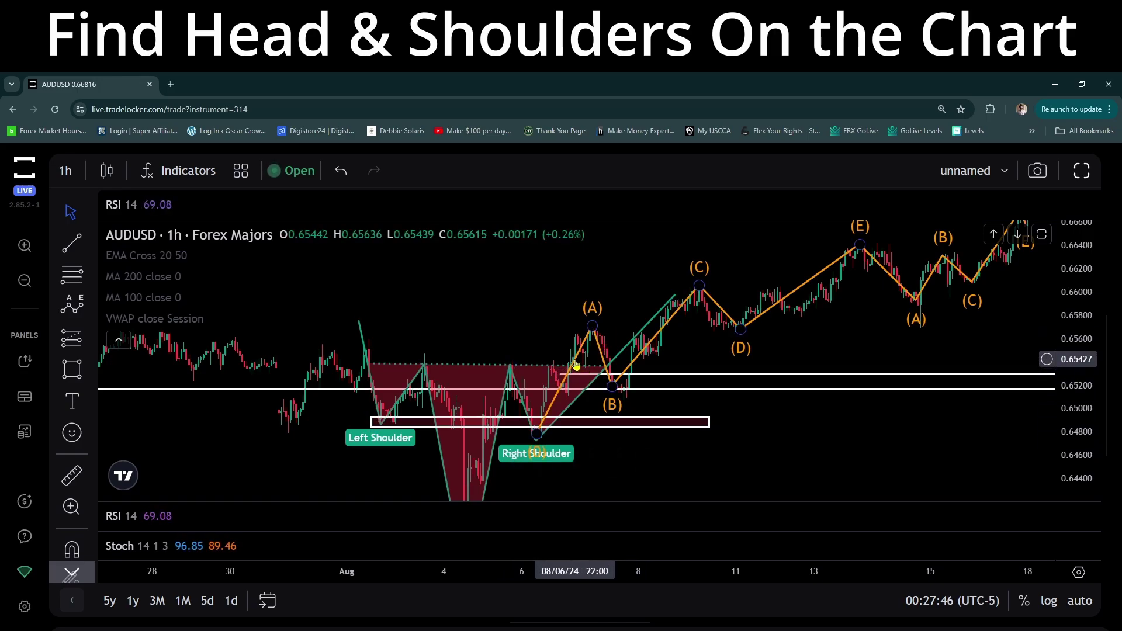
pyautogui.click(582, 372)
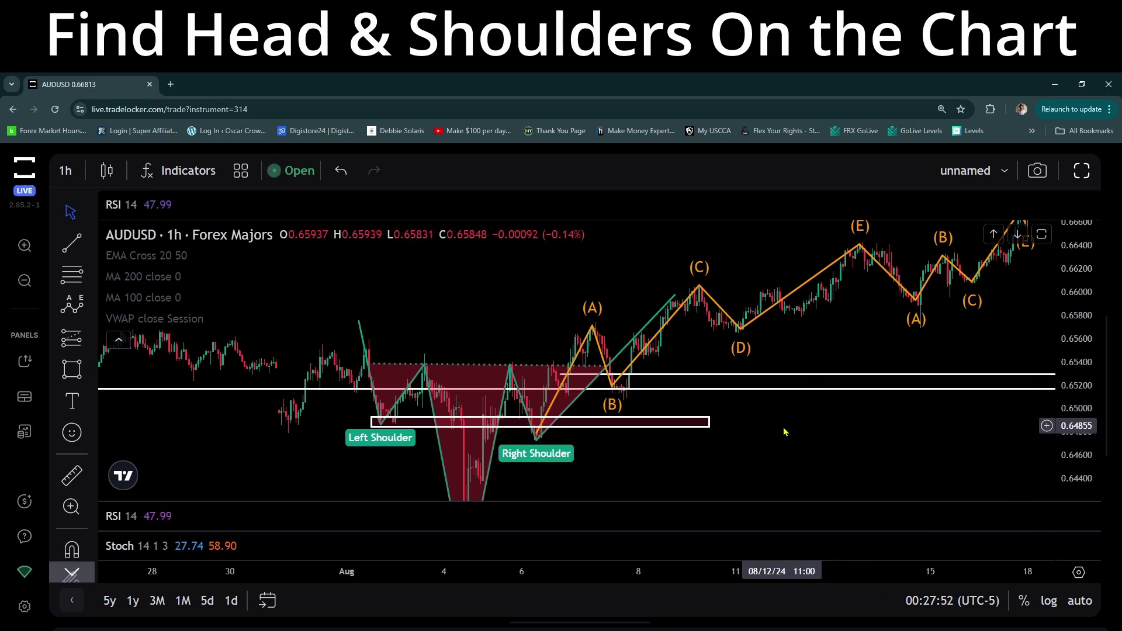
pyautogui.moveTo(784, 431); pyautogui.dragTo(578, 395)
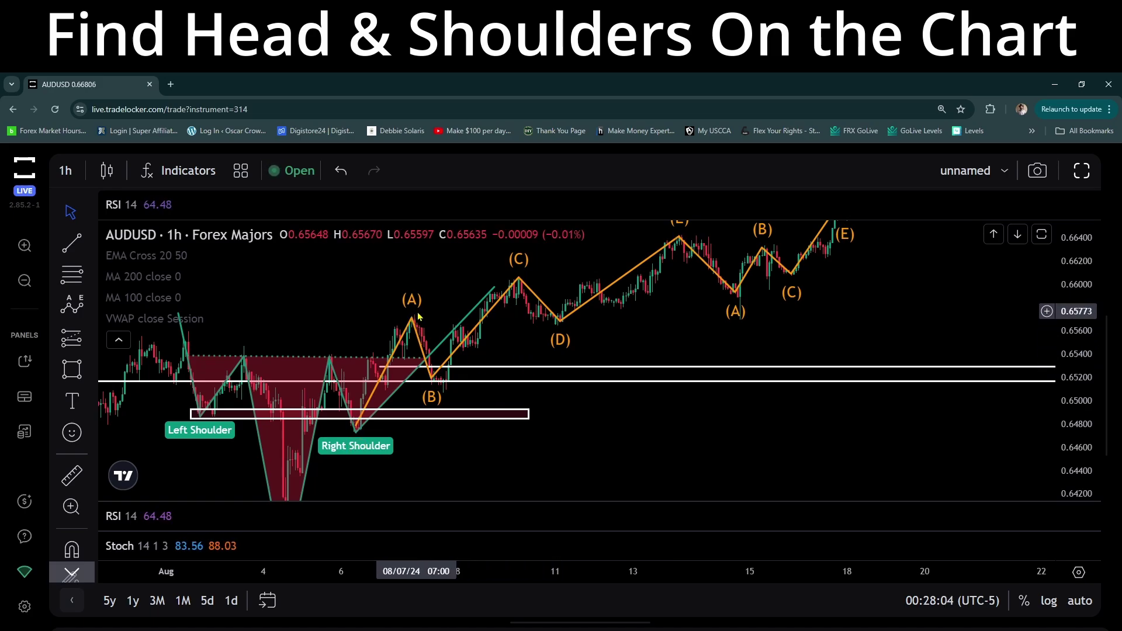
pyautogui.click(433, 374)
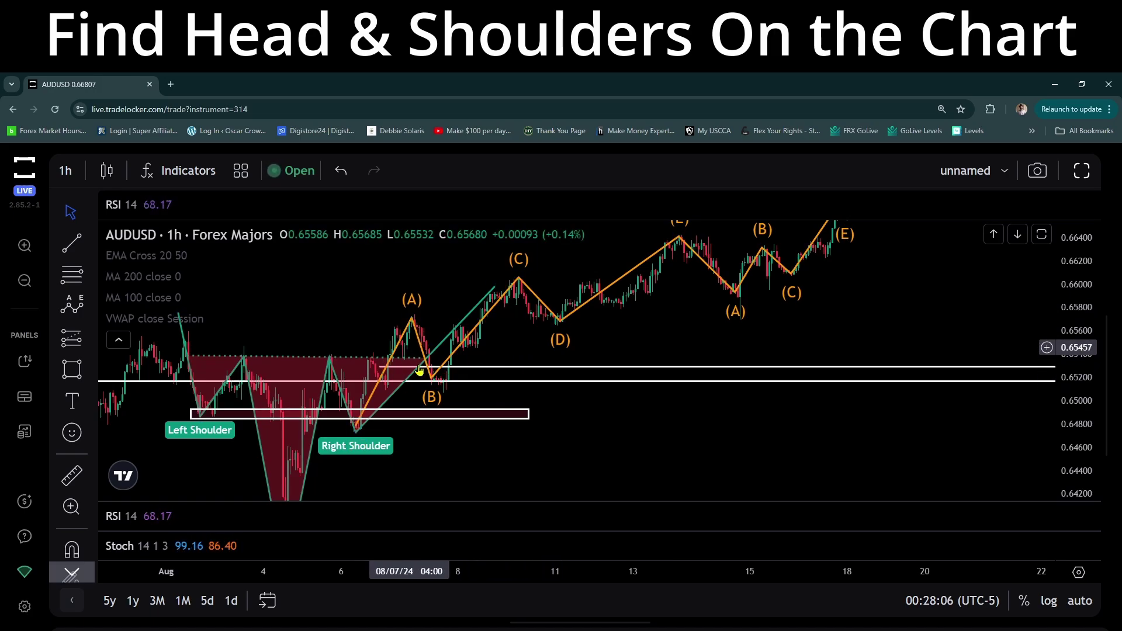
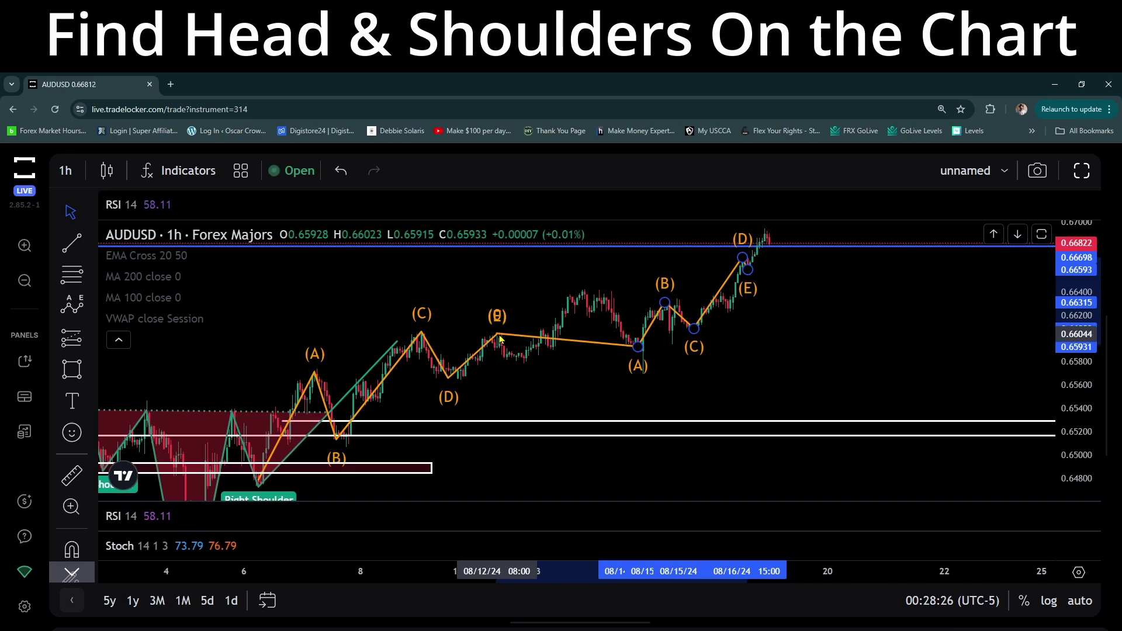
# - Starting the second wave at the first wave's (E), move its points (A) to (D) onto swings at about 0.6582, 0.6644, 0.6571 and 0.6634
pyautogui.click(500, 336)
pyautogui.moveTo(638, 347); pyautogui.dragTo(524, 360)
pyautogui.moveTo(664, 302); pyautogui.dragTo(584, 289)
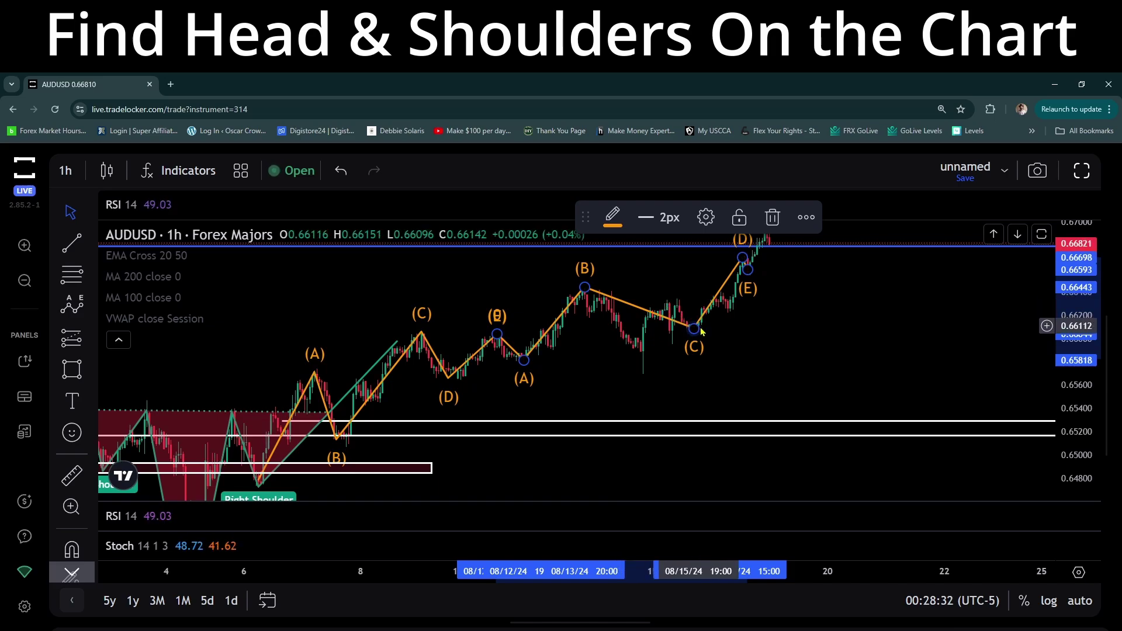
pyautogui.moveTo(694, 331); pyautogui.dragTo(641, 375)
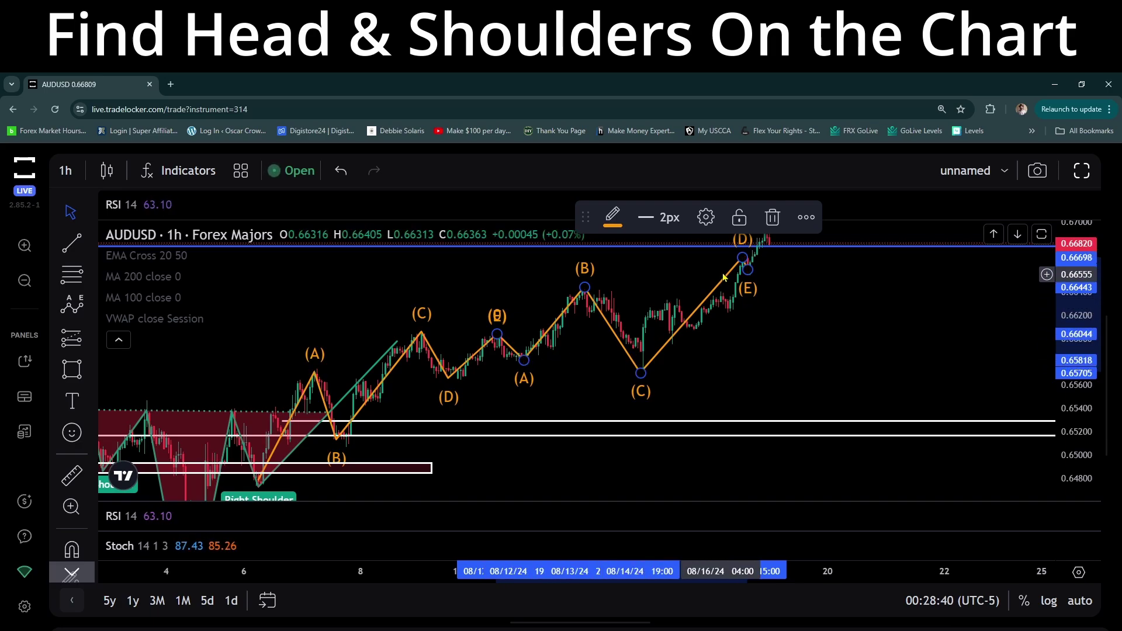
pyautogui.moveTo(747, 260); pyautogui.dragTo(670, 304)
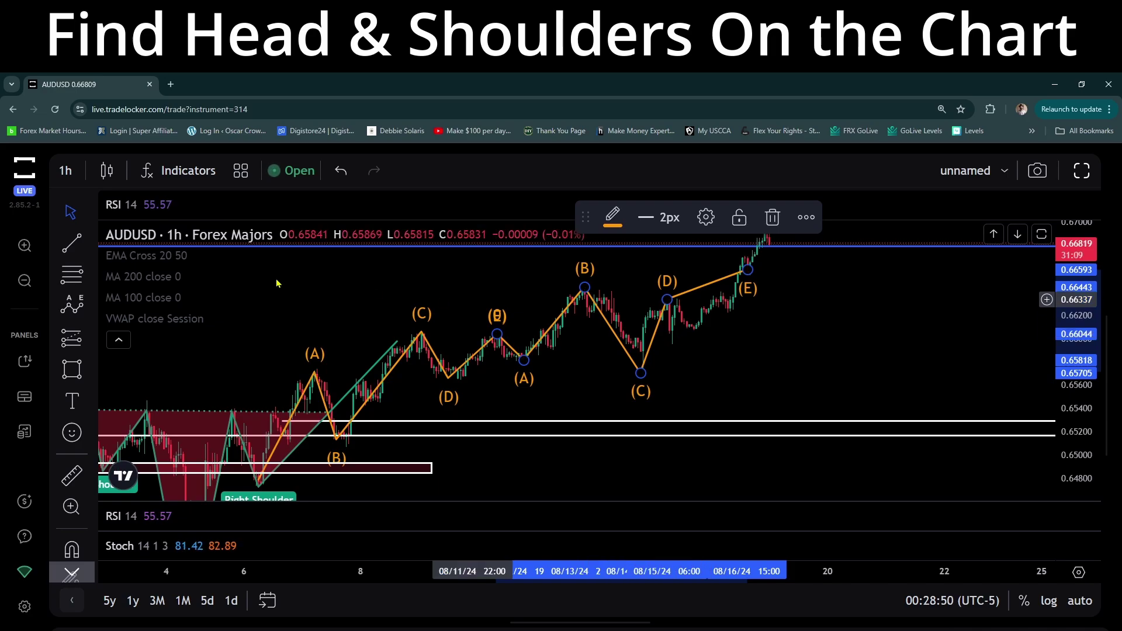
# - Draw a trend line down the August 15 drop beside the second wave's (D), from about 0.6640 to 0.6596
pyautogui.click(73, 244)
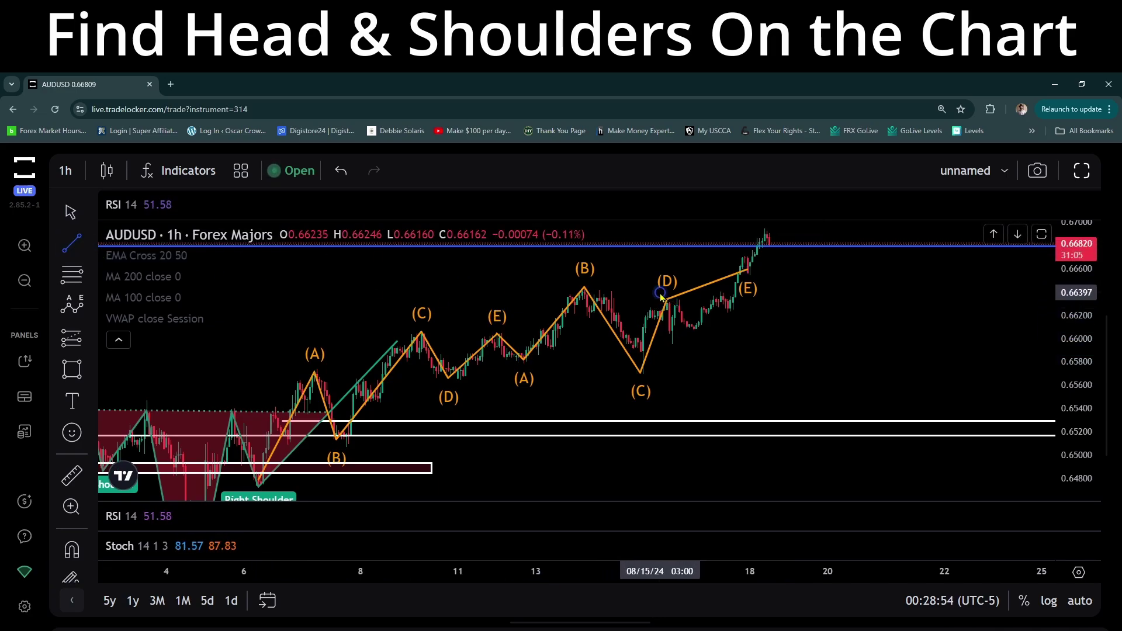
pyautogui.click(674, 343)
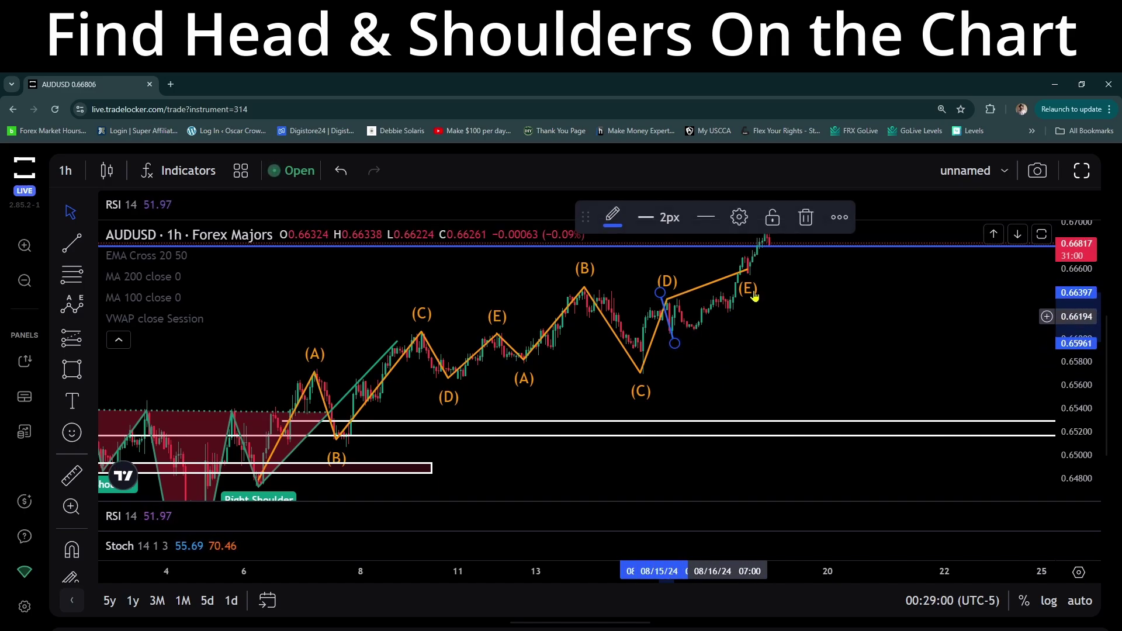
# - Move the second wave's (E) to about 0.6608 and draw an Elliott Correction Wave (ABC) from there through about 0.6642 and 0.6625 to 0.6695
pyautogui.moveTo(749, 272); pyautogui.dragTo(696, 332)
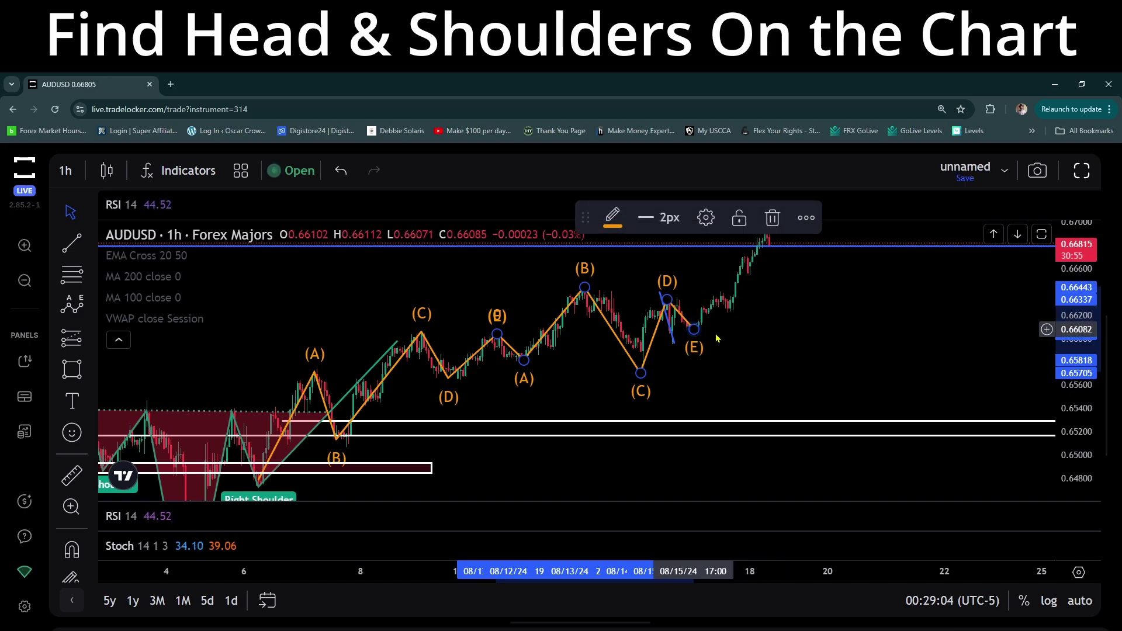
pyautogui.click(85, 310)
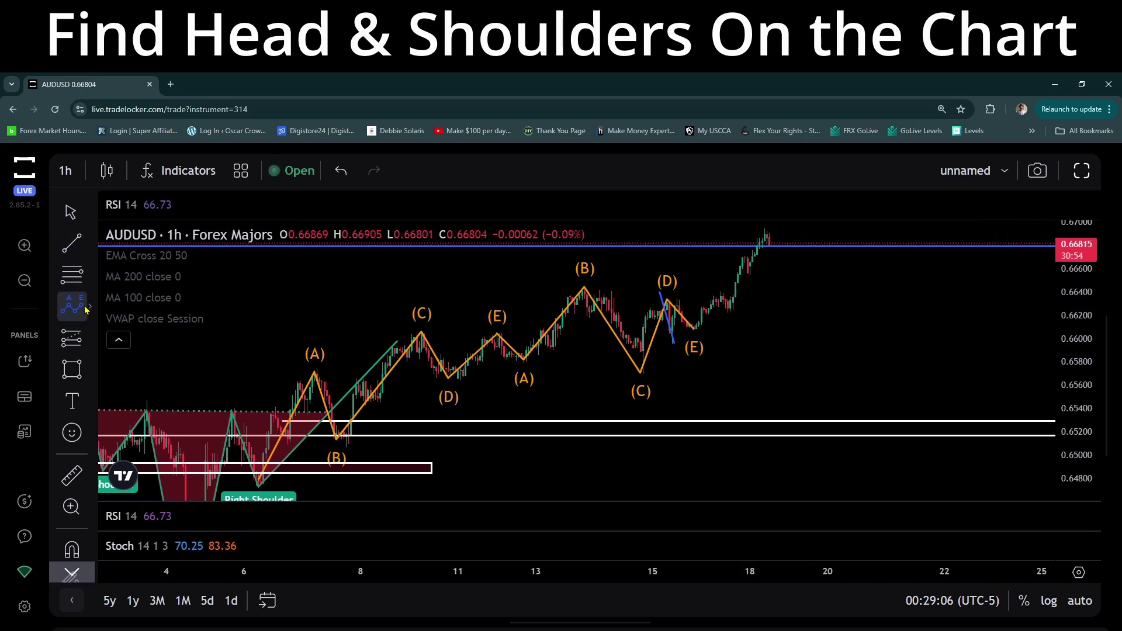
pyautogui.click(92, 308)
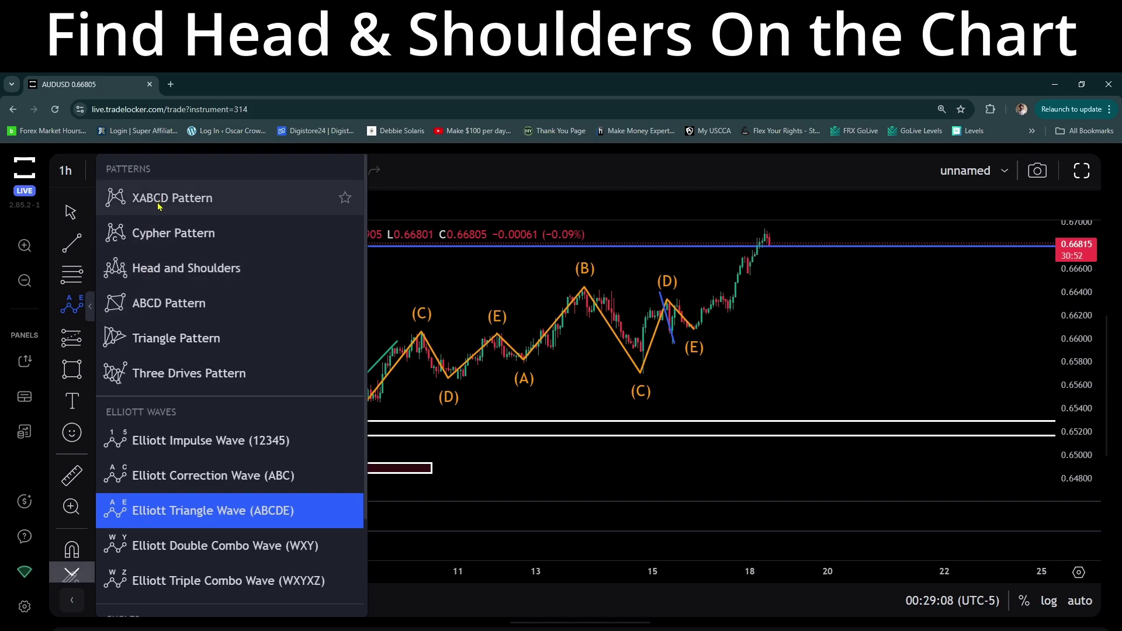
pyautogui.click(153, 478)
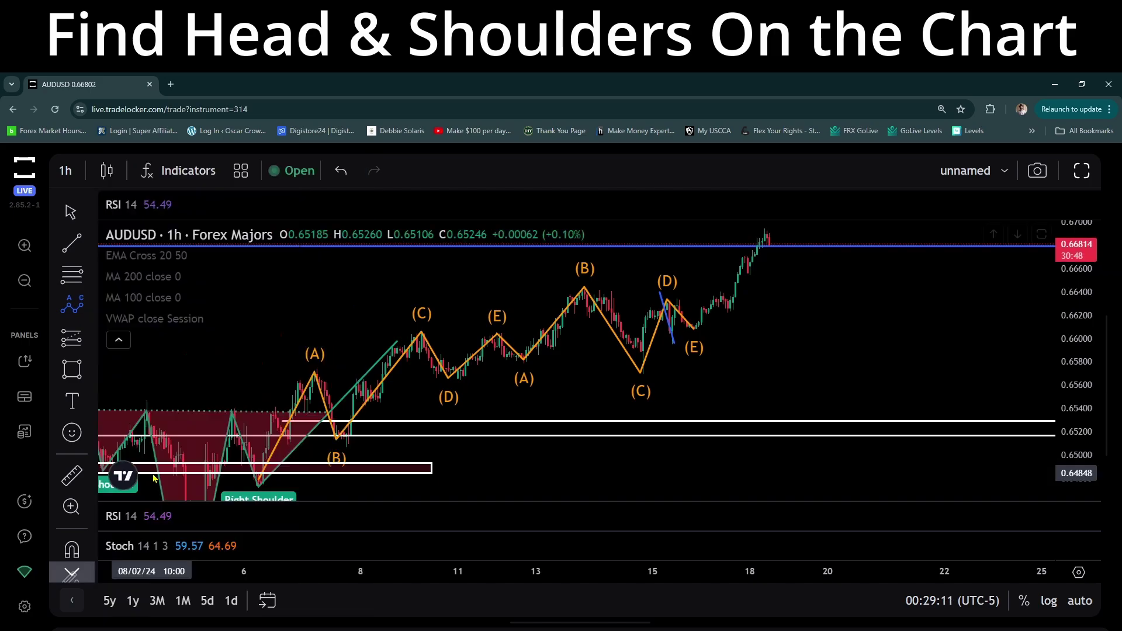
pyautogui.click(694, 328)
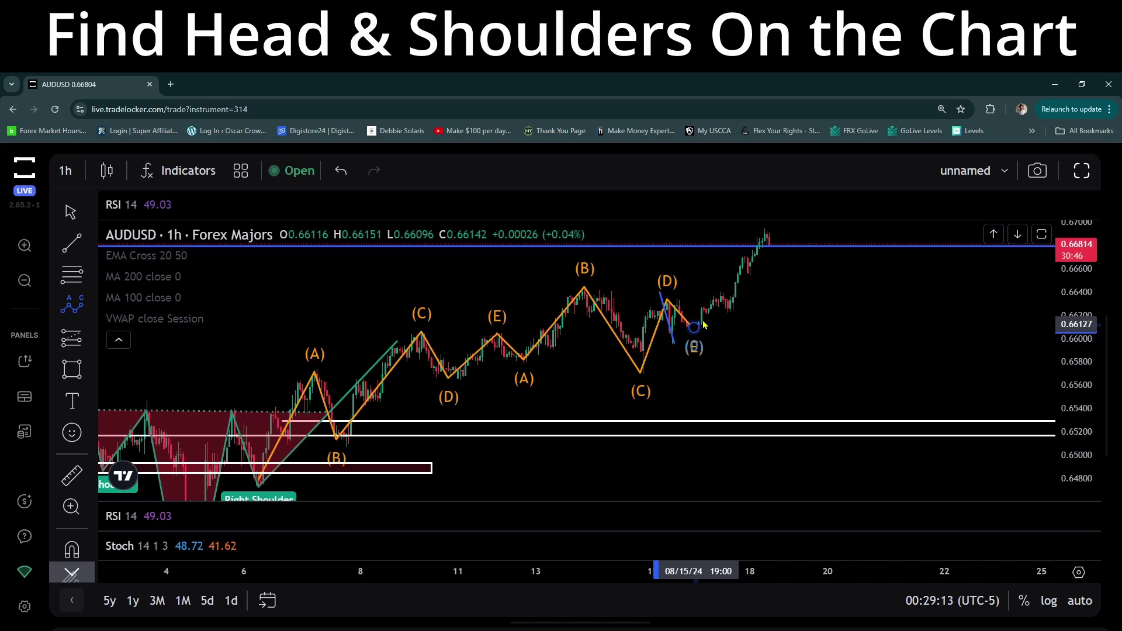
pyautogui.click(723, 291)
pyautogui.click(730, 310)
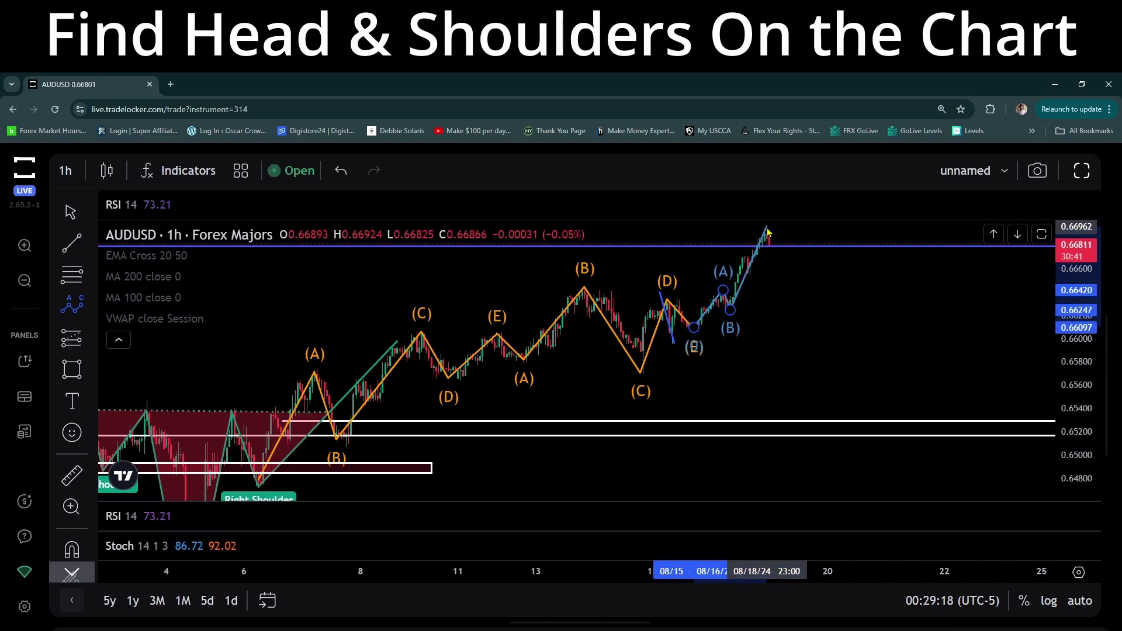
pyautogui.click(767, 231)
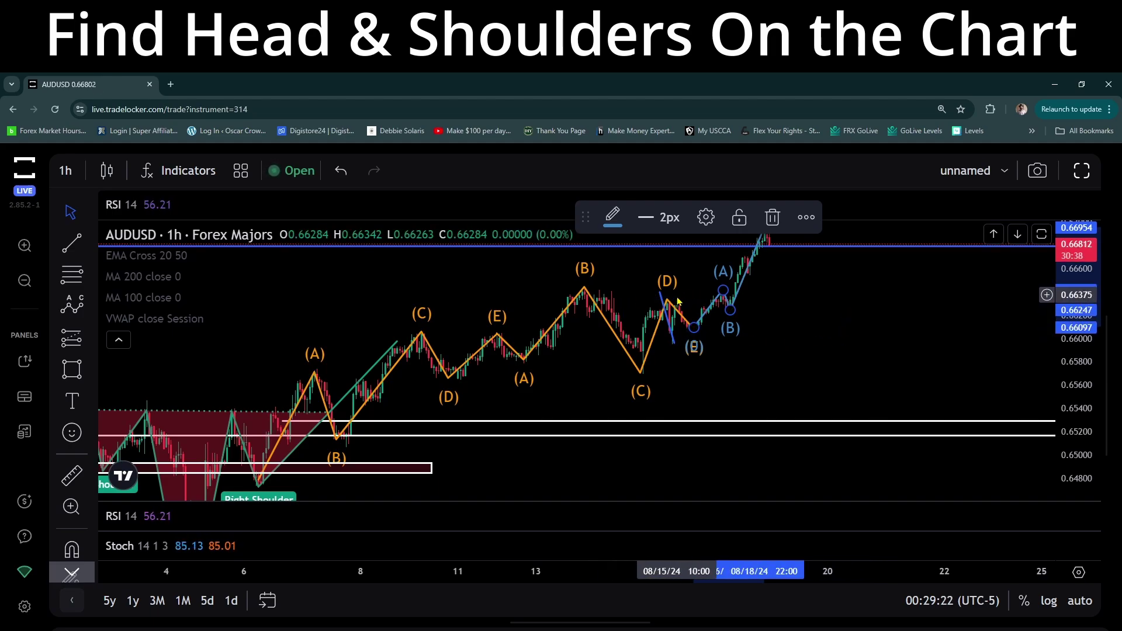
# - Draw a Head and Shoulders pattern from about 0.6565, with left shoulder 0.6636, head 0.6700, right shoulder 0.6642, troughs at 0.6606 and end at 0.6548
pyautogui.moveTo(821, 331); pyautogui.dragTo(711, 366)
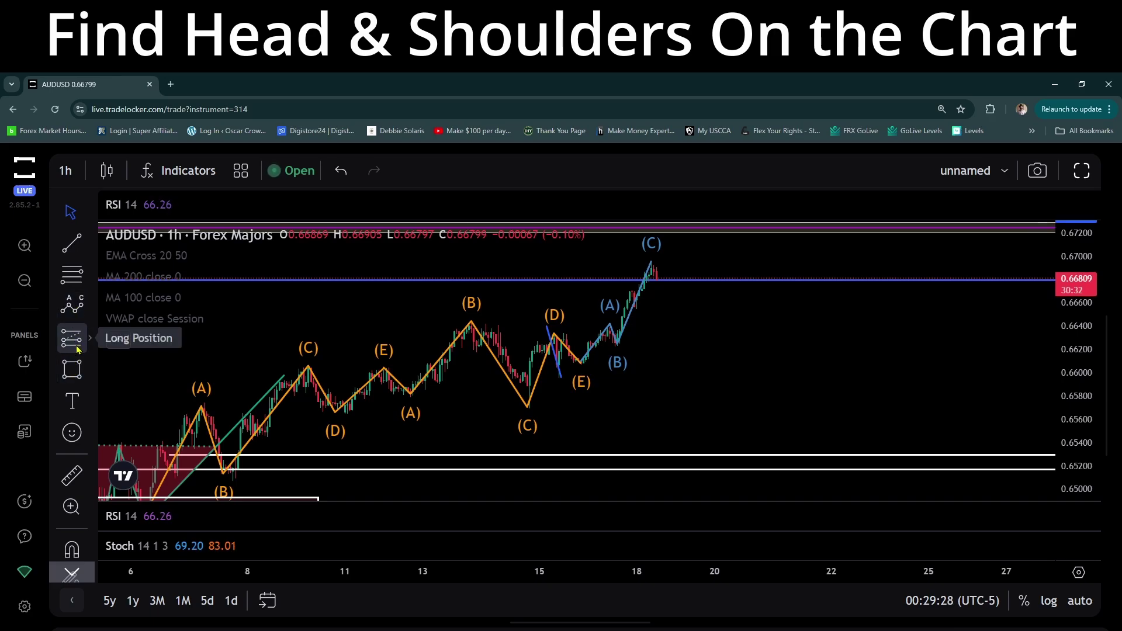
pyautogui.click(81, 309)
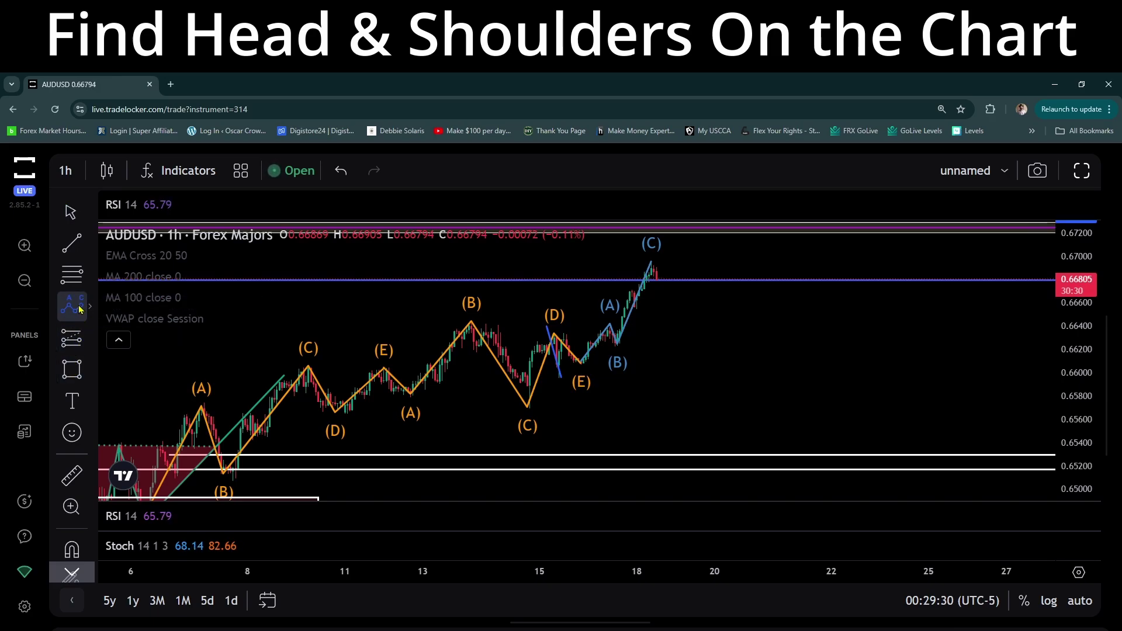
pyautogui.click(92, 309)
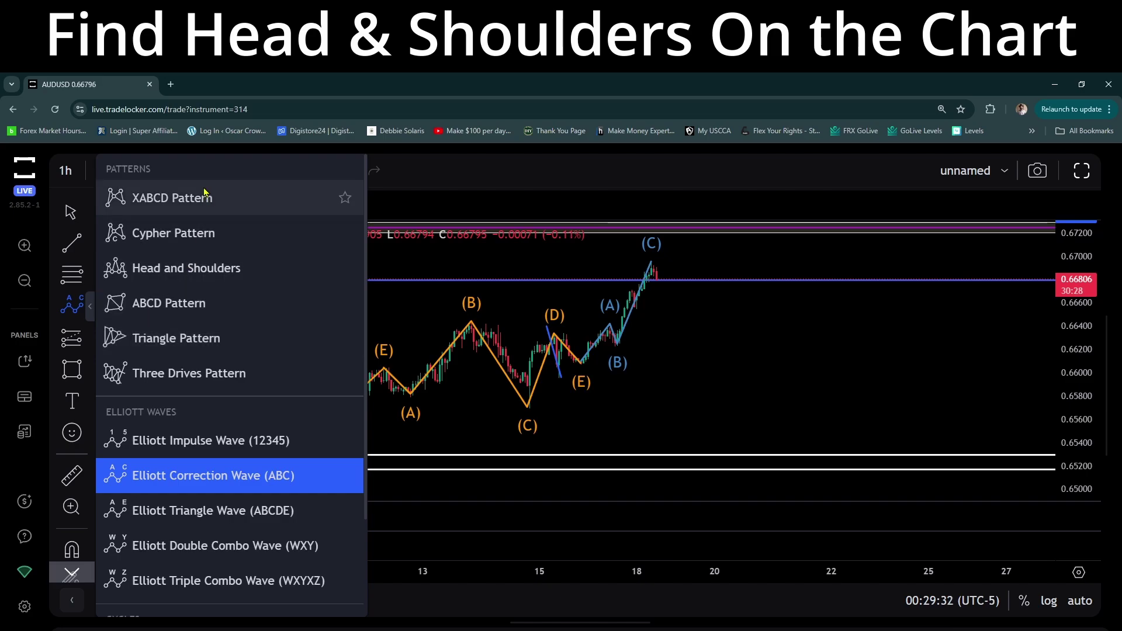
pyautogui.click(153, 269)
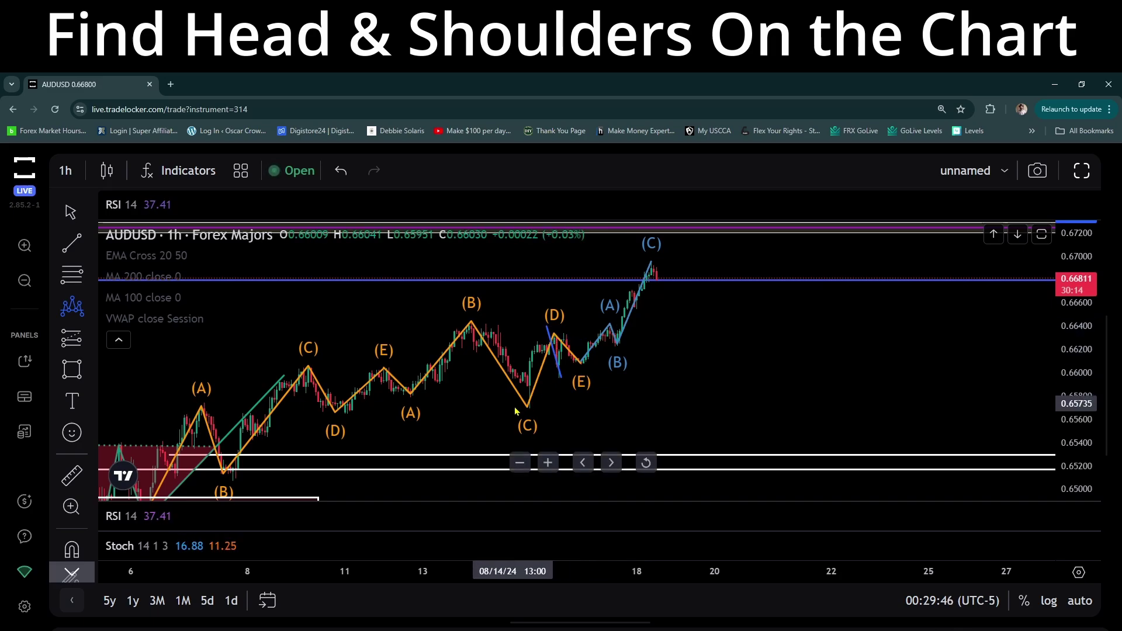
pyautogui.moveTo(517, 417); pyautogui.dragTo(556, 336)
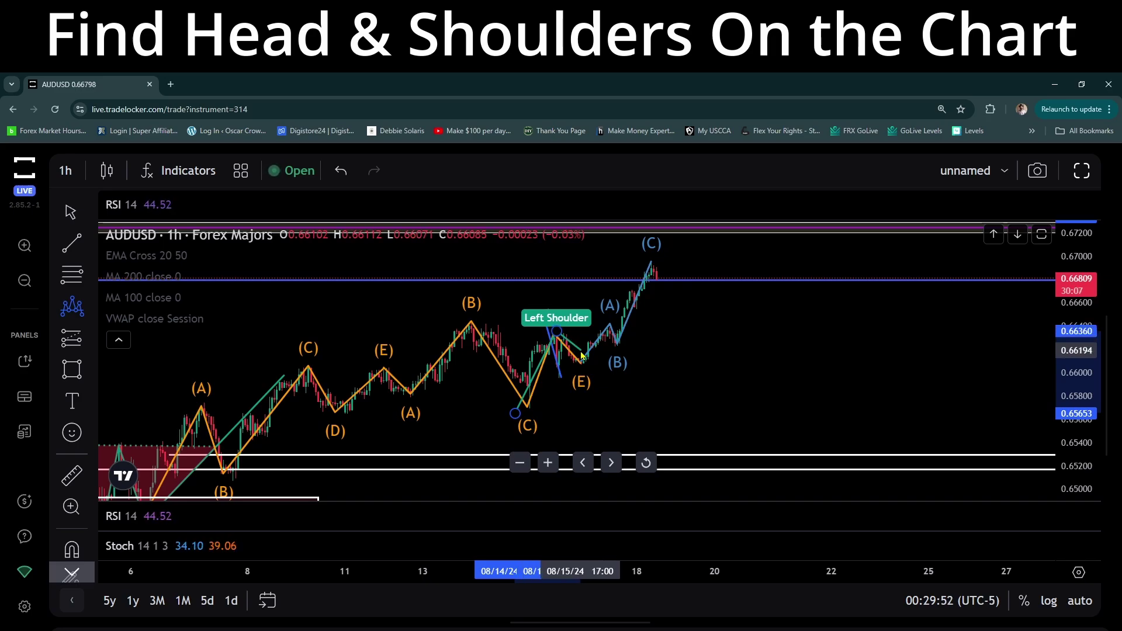
pyautogui.moveTo(583, 370); pyautogui.dragTo(654, 262)
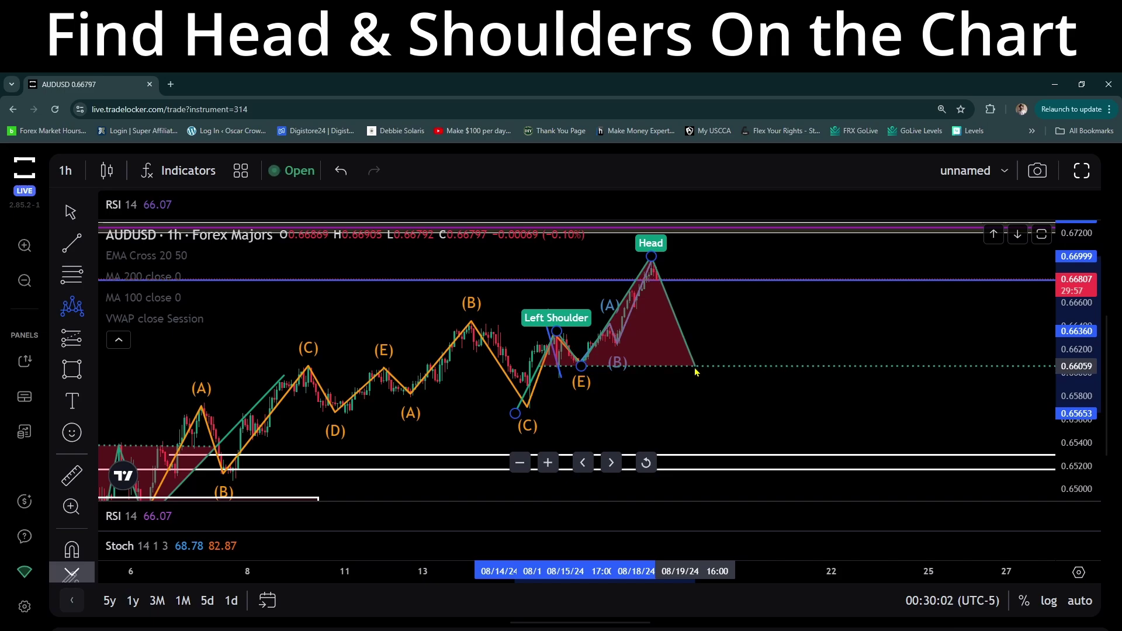
pyautogui.click(693, 367)
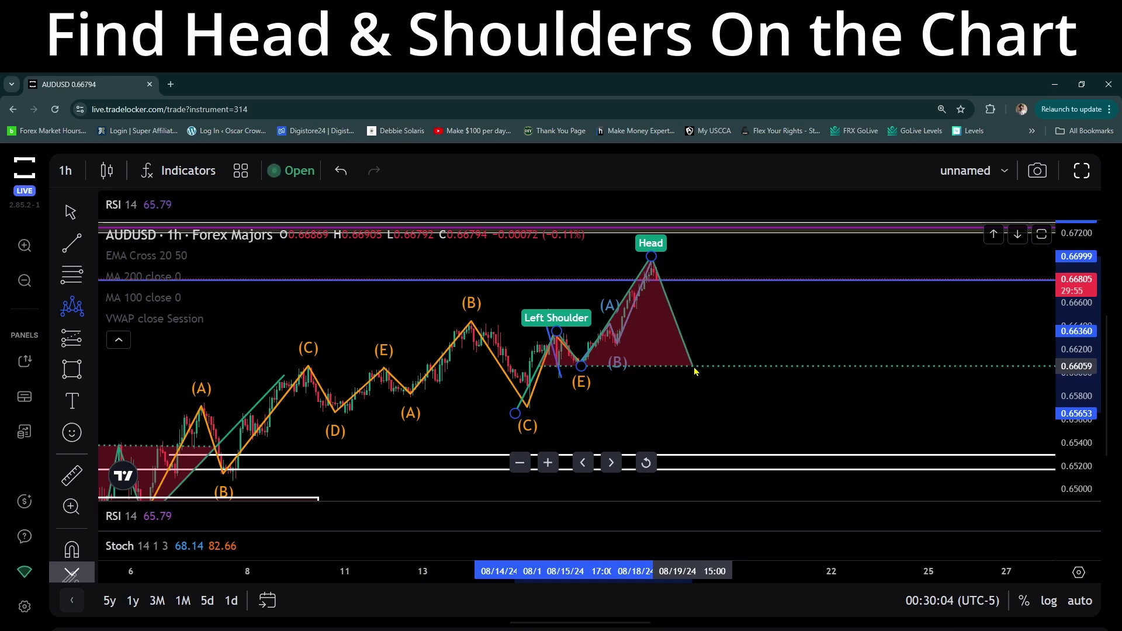
pyautogui.click(723, 334)
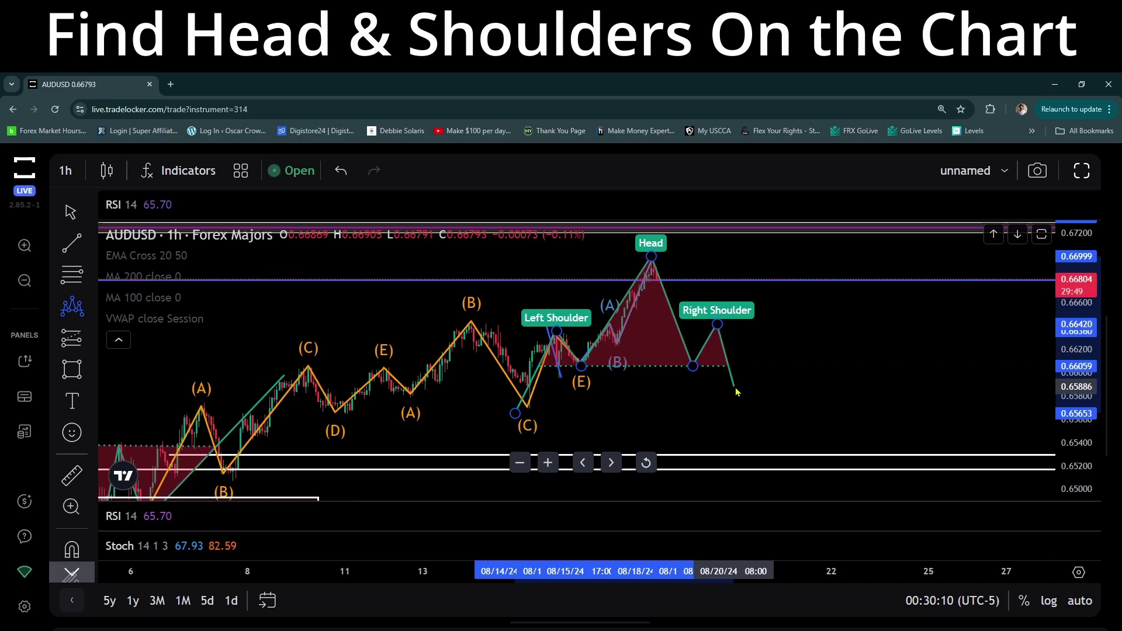
pyautogui.click(788, 435)
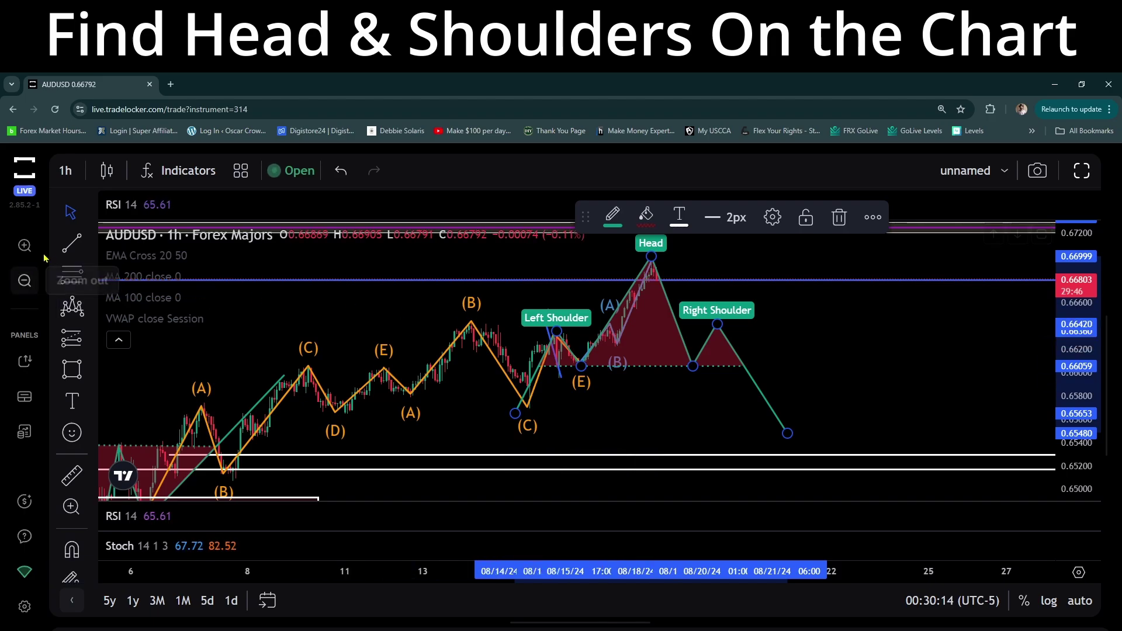
# - Draw an Elliott Triangle Wave (ABCDE) from the new pattern's last leg at about 0.6576 through 0.6604, 0.6555, 0.6578 and 0.6535 to 0.6551
pyautogui.click(74, 310)
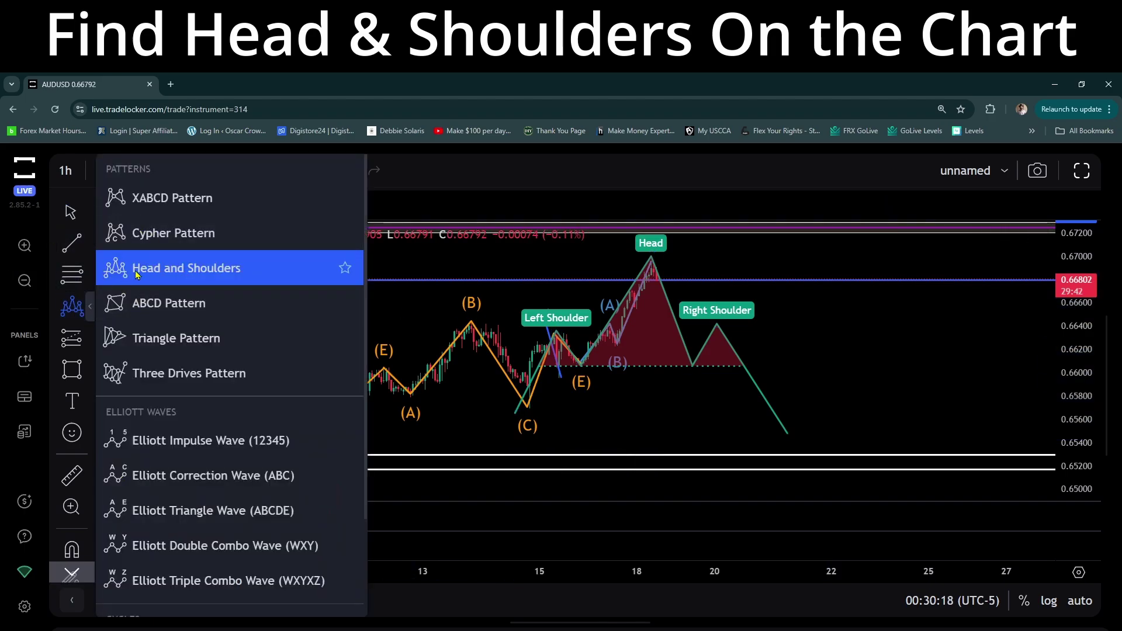
pyautogui.click(153, 510)
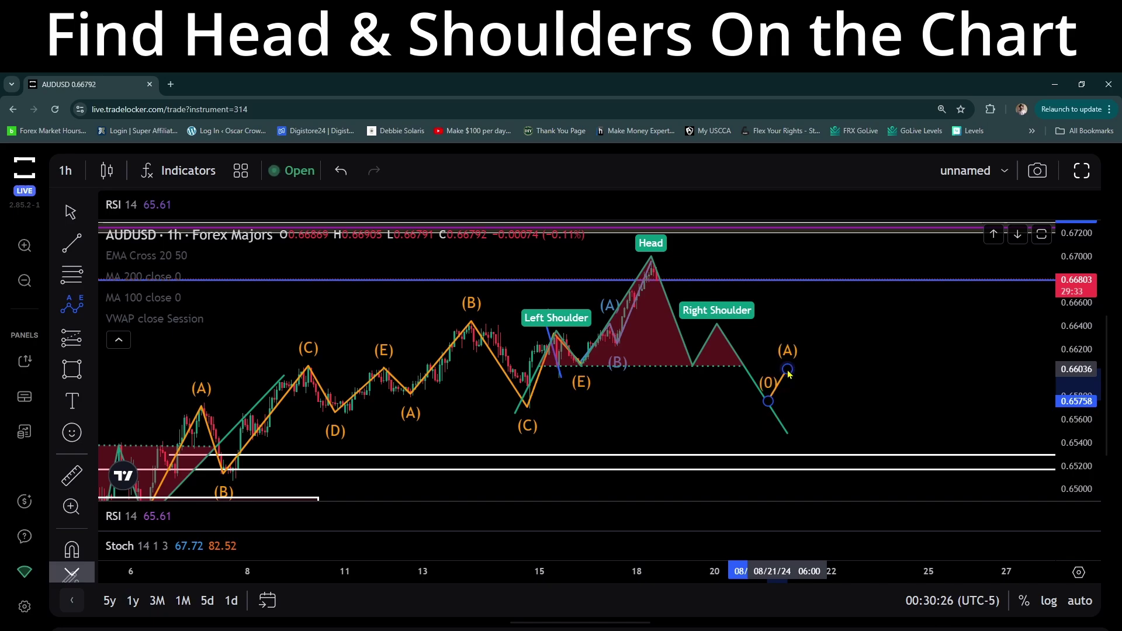
pyautogui.click(788, 369)
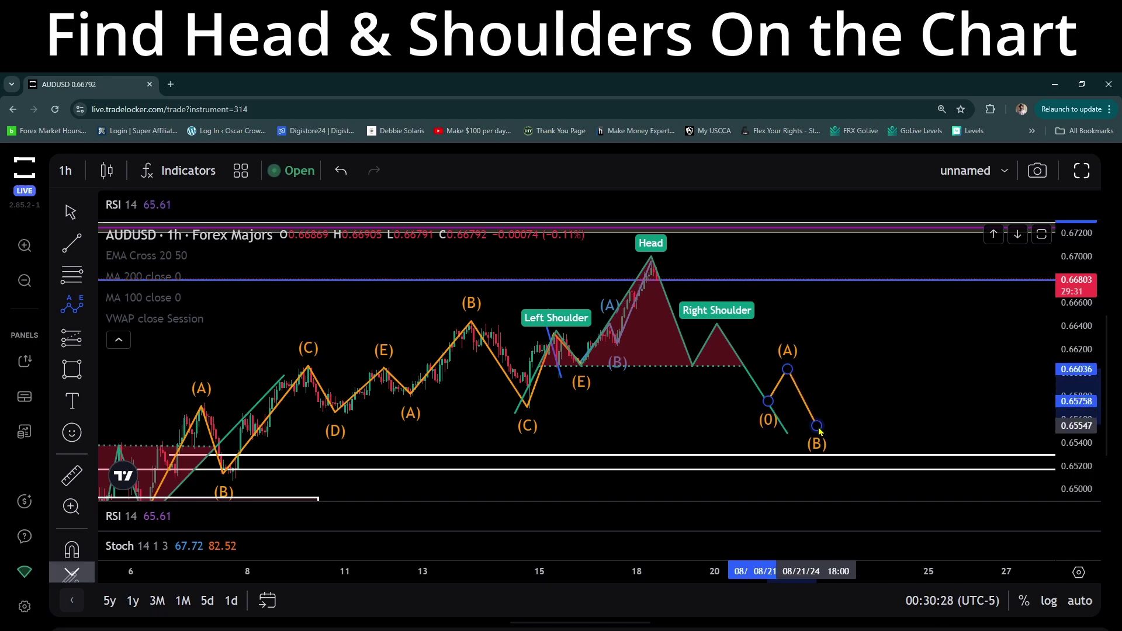
pyautogui.click(817, 426)
pyautogui.click(831, 400)
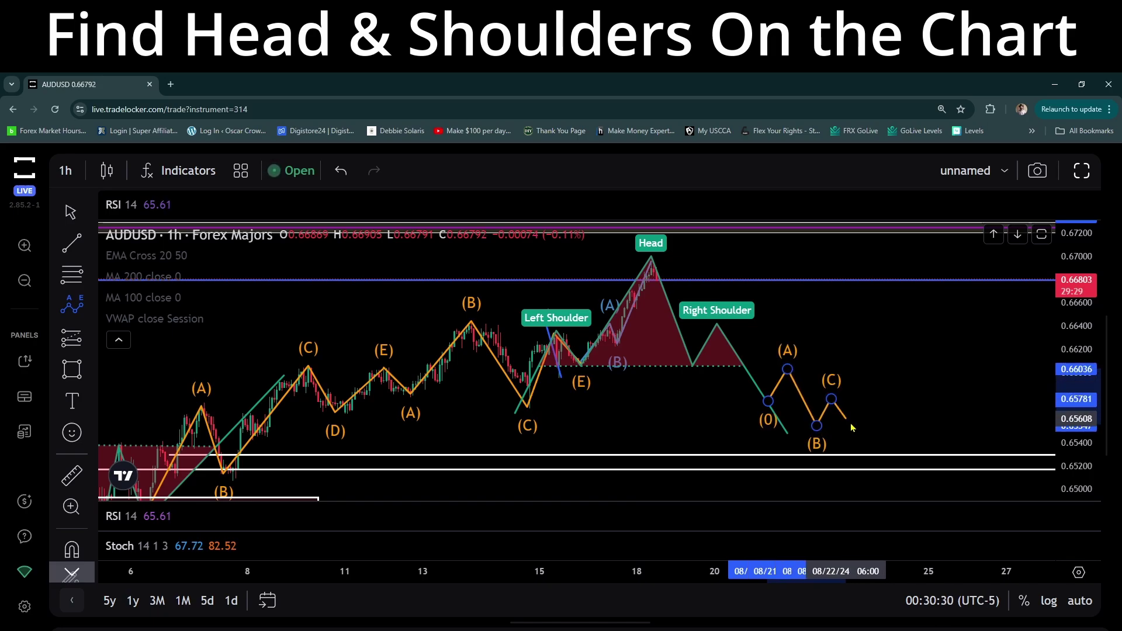
pyautogui.click(891, 432)
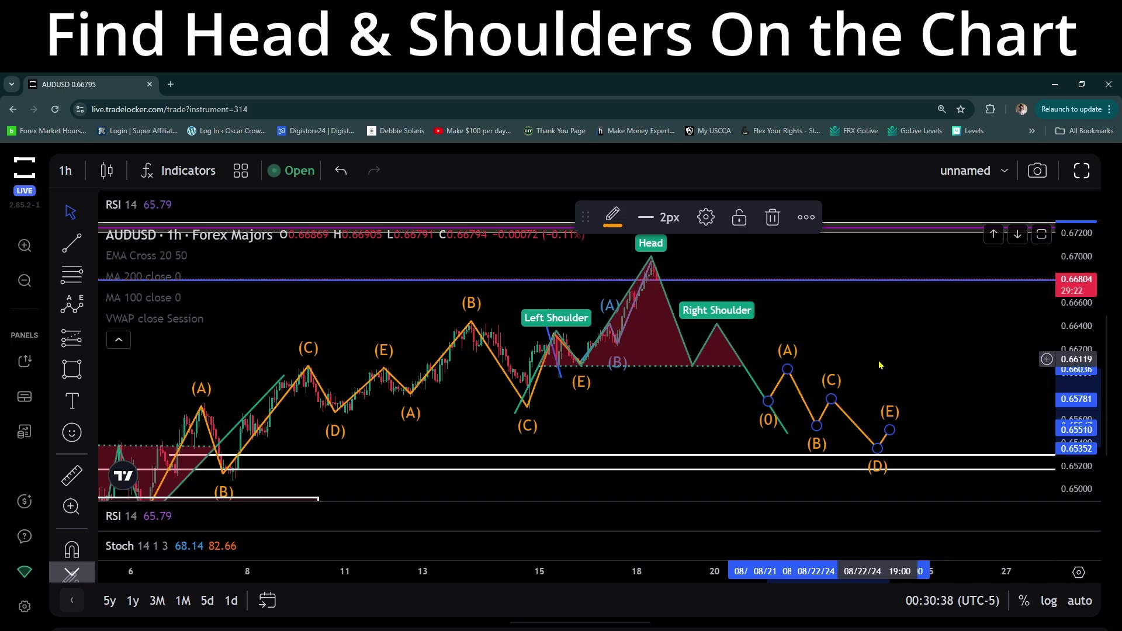
# - Examine the inverted head and shoulders at the August low and the July highs around the resistance zones for comparison with the new pattern
pyautogui.moveTo(930, 334)
pyautogui.mouseDown()
pyautogui.moveTo(840, 247)
pyautogui.moveTo(964, 313)
pyautogui.mouseUp()
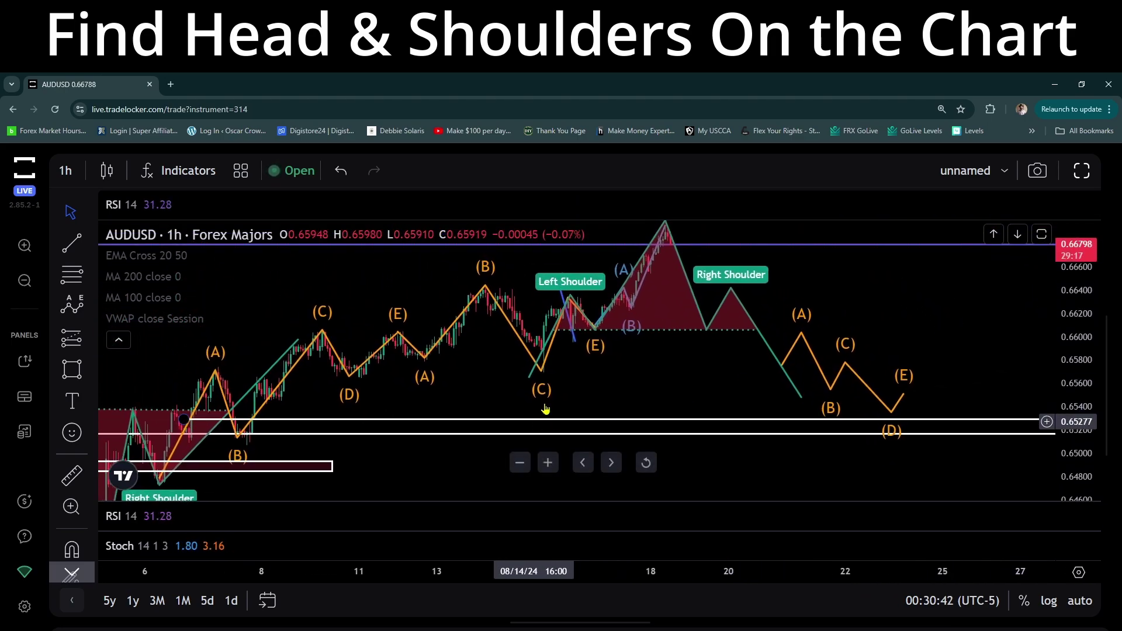
pyautogui.moveTo(678, 362); pyautogui.dragTo(939, 247)
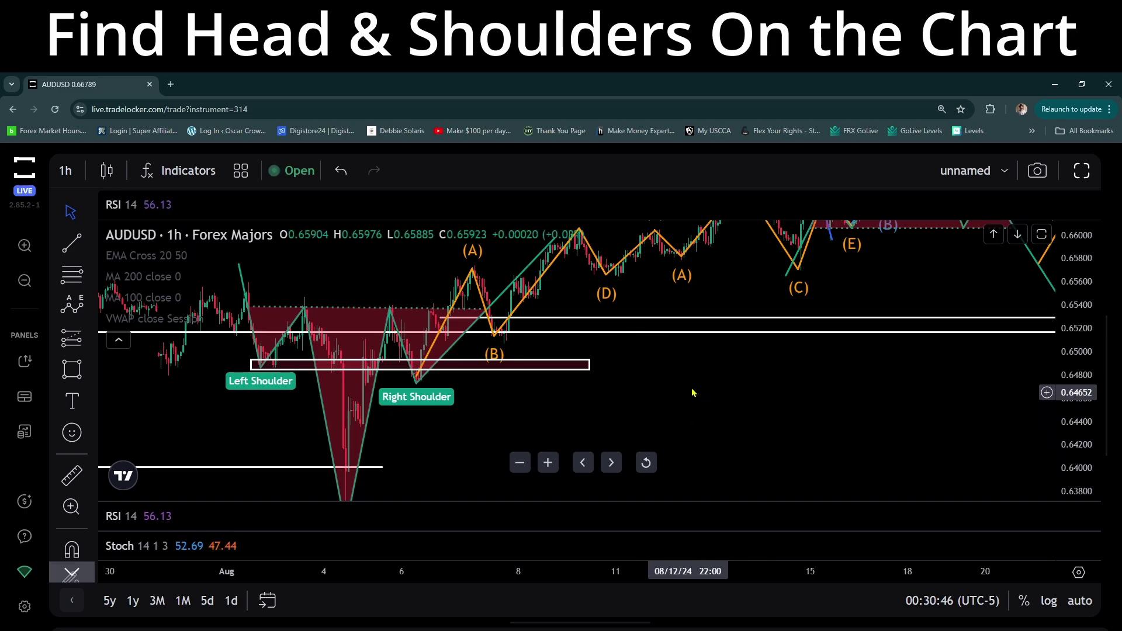
pyautogui.scroll(-3, 701, 397)
pyautogui.scroll(-1, 695, 387)
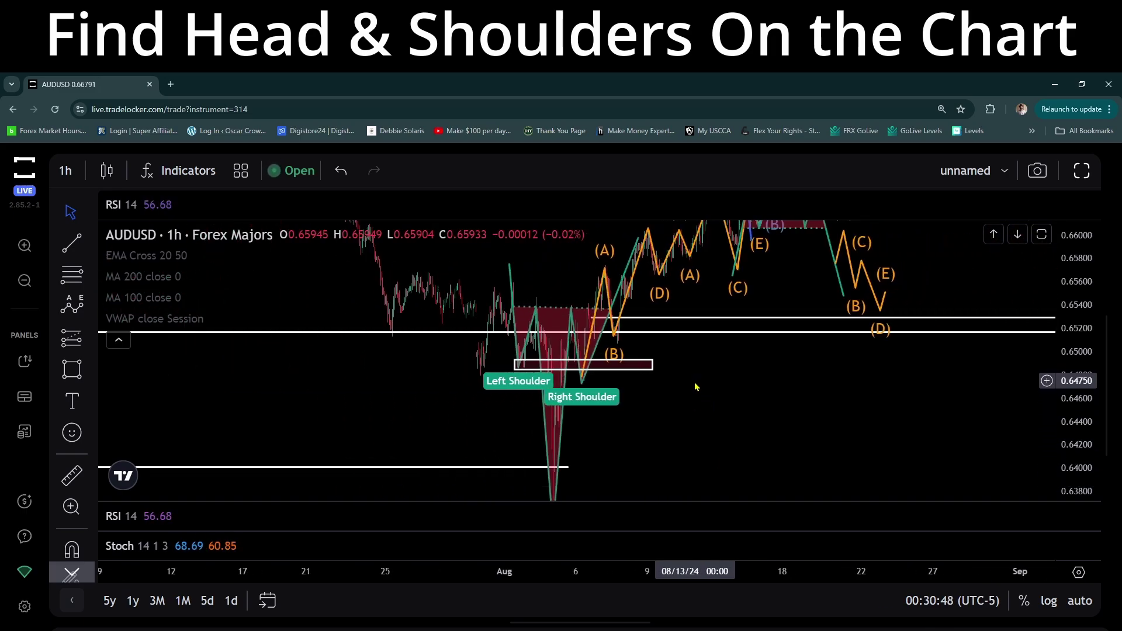
pyautogui.scroll(-2, 701, 388)
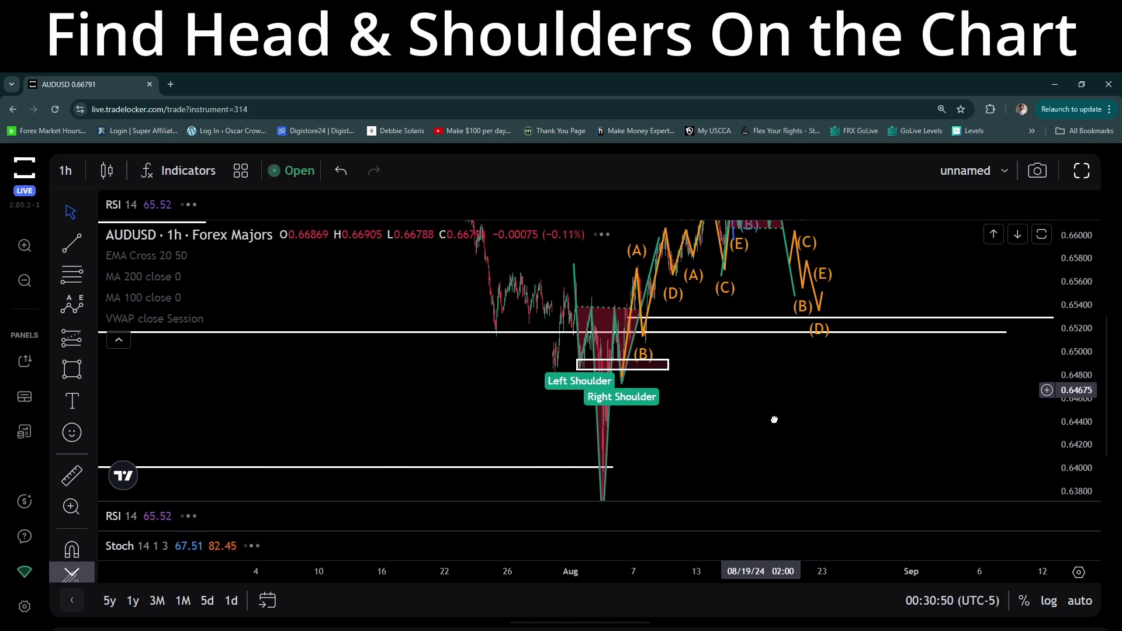
pyautogui.moveTo(725, 388); pyautogui.dragTo(799, 578)
pyautogui.moveTo(576, 422); pyautogui.dragTo(659, 411)
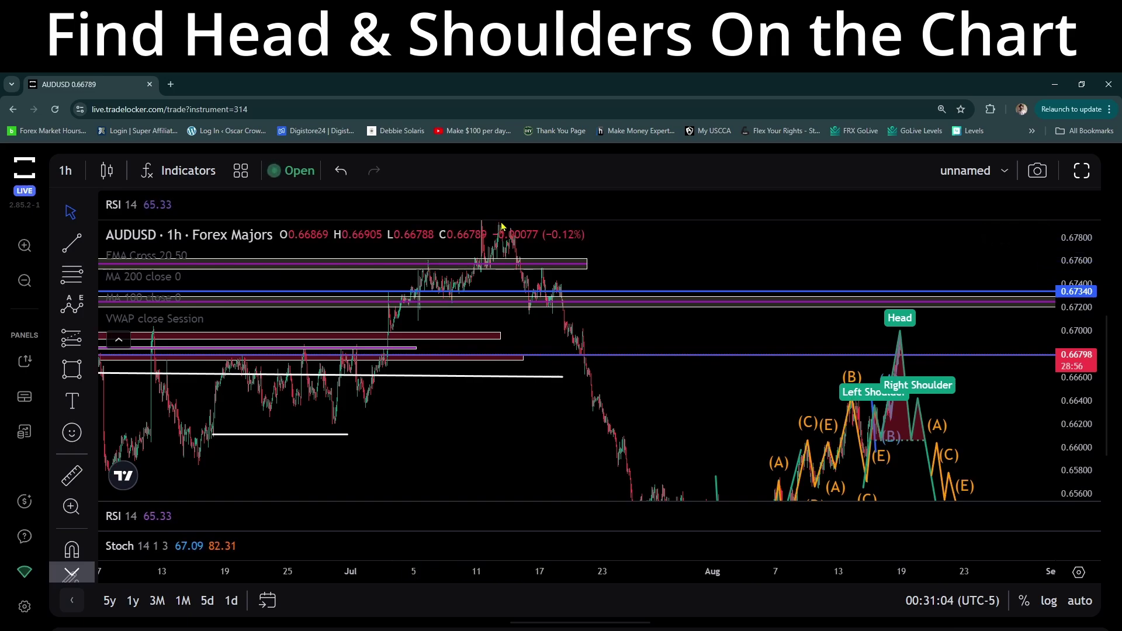
pyautogui.click(437, 261)
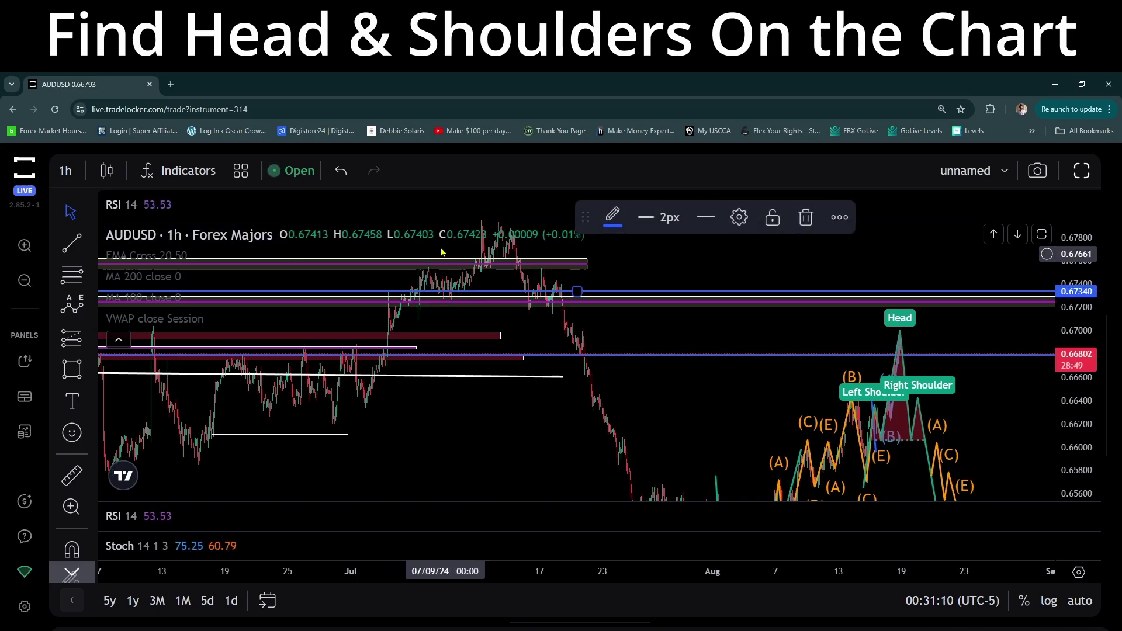
pyautogui.click(445, 275)
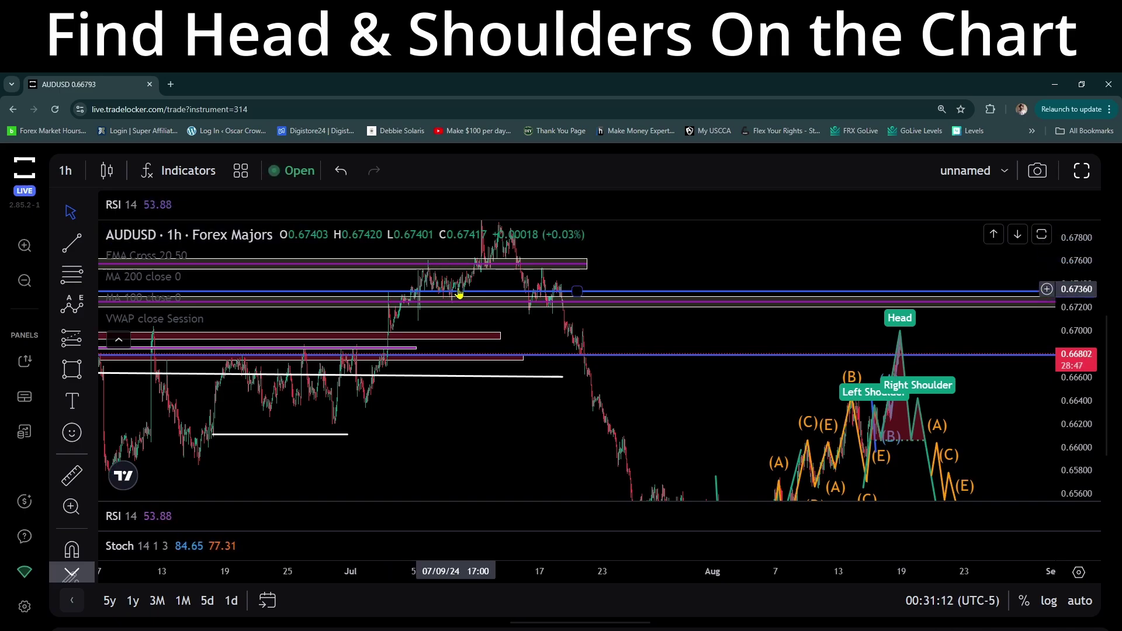
pyautogui.moveTo(477, 220); pyautogui.dragTo(468, 281)
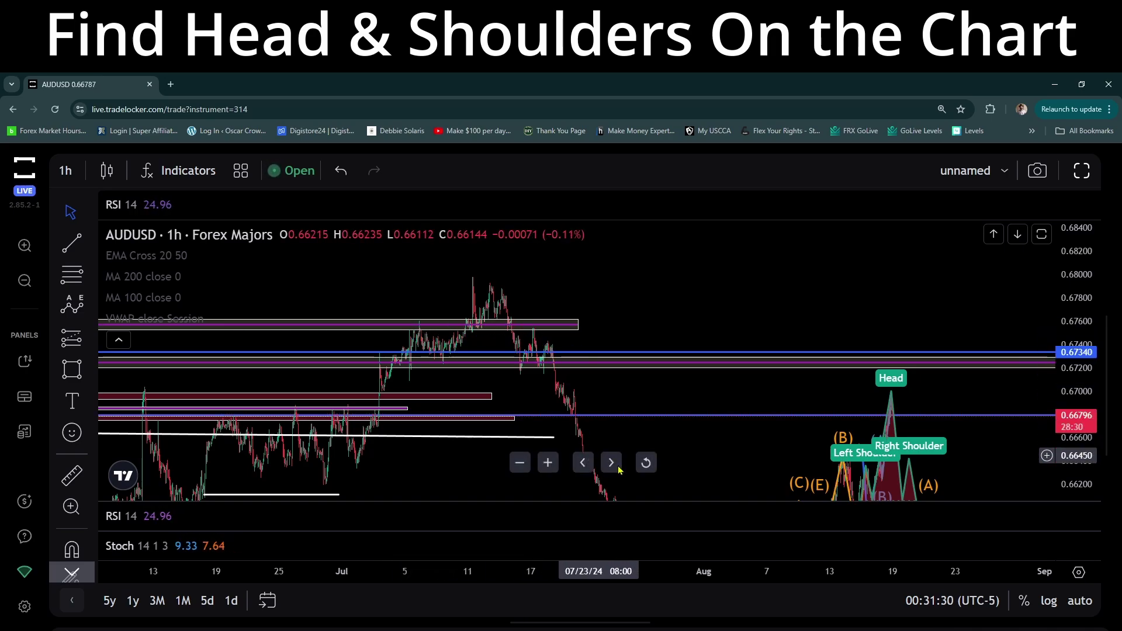
# - Review both head and shoulders patterns and the projected downward wave against the support lines on a compressed price scale
pyautogui.moveTo(735, 468); pyautogui.dragTo(514, 313)
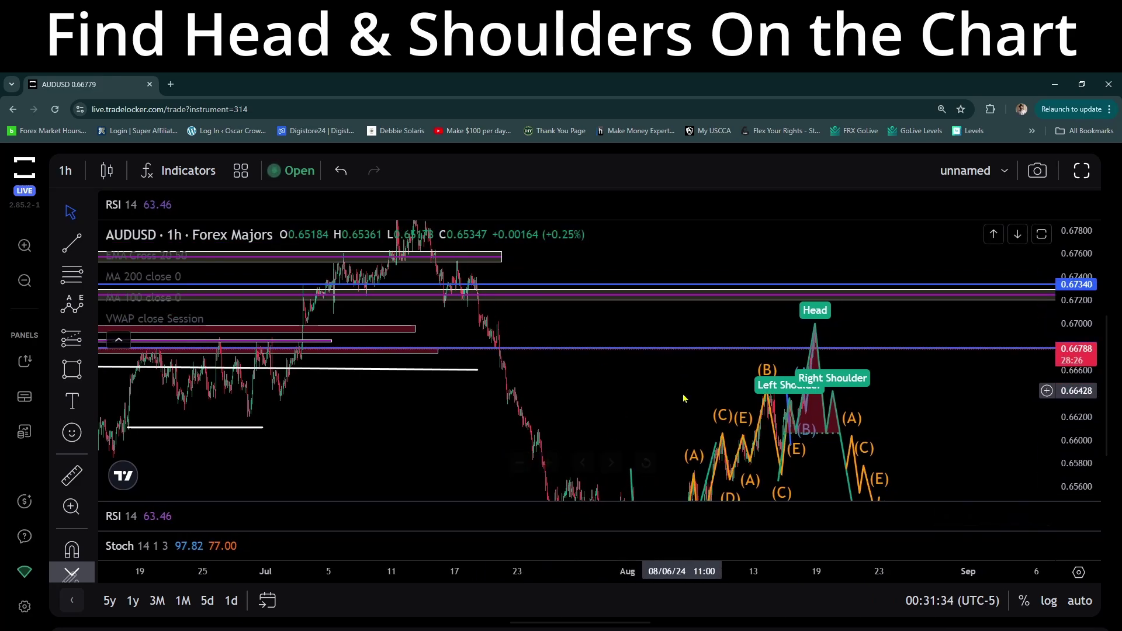
pyautogui.moveTo(684, 395); pyautogui.dragTo(643, 300)
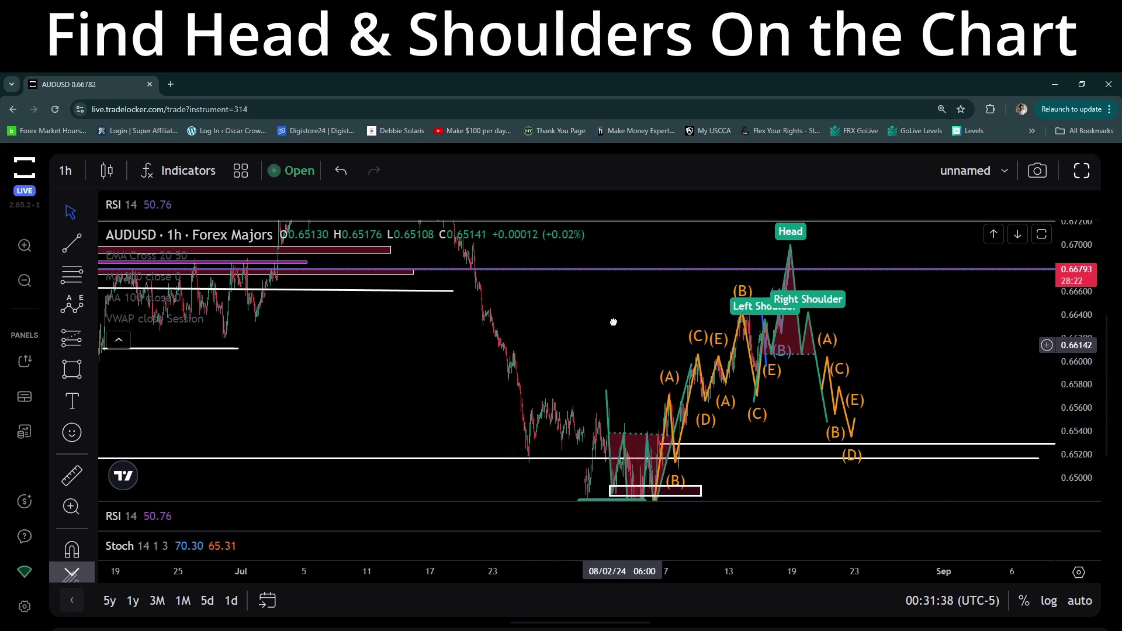
pyautogui.moveTo(614, 320); pyautogui.dragTo(572, 241)
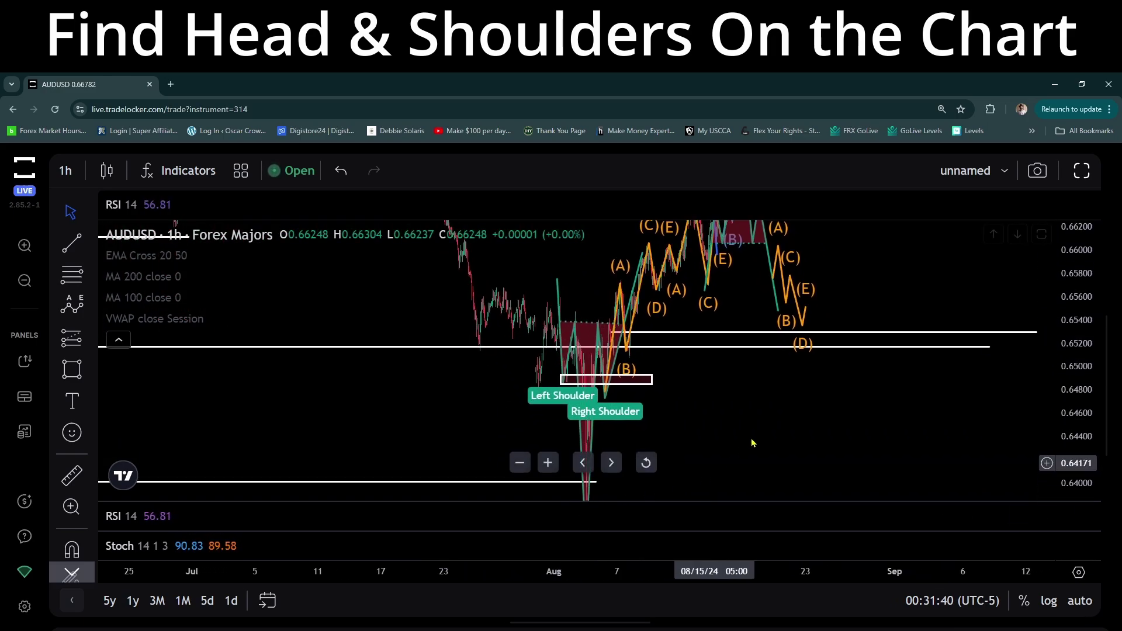
pyautogui.moveTo(743, 411); pyautogui.dragTo(508, 420)
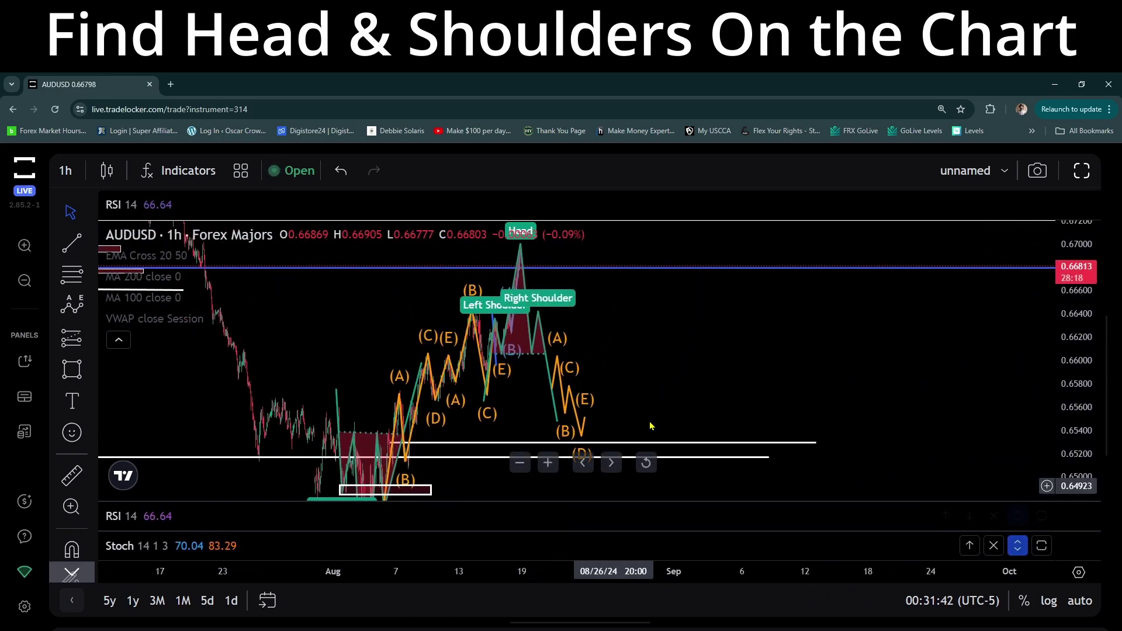
pyautogui.moveTo(629, 324); pyautogui.dragTo(708, 381)
pyautogui.moveTo(1076, 344); pyautogui.dragTo(1077, 385)
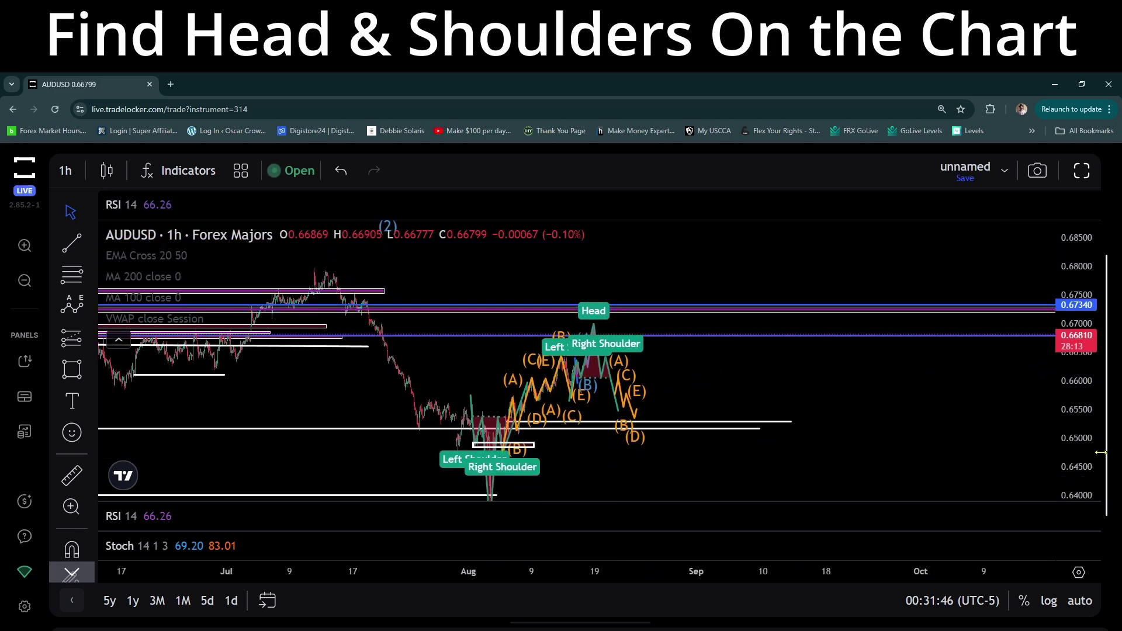
pyautogui.click(641, 419)
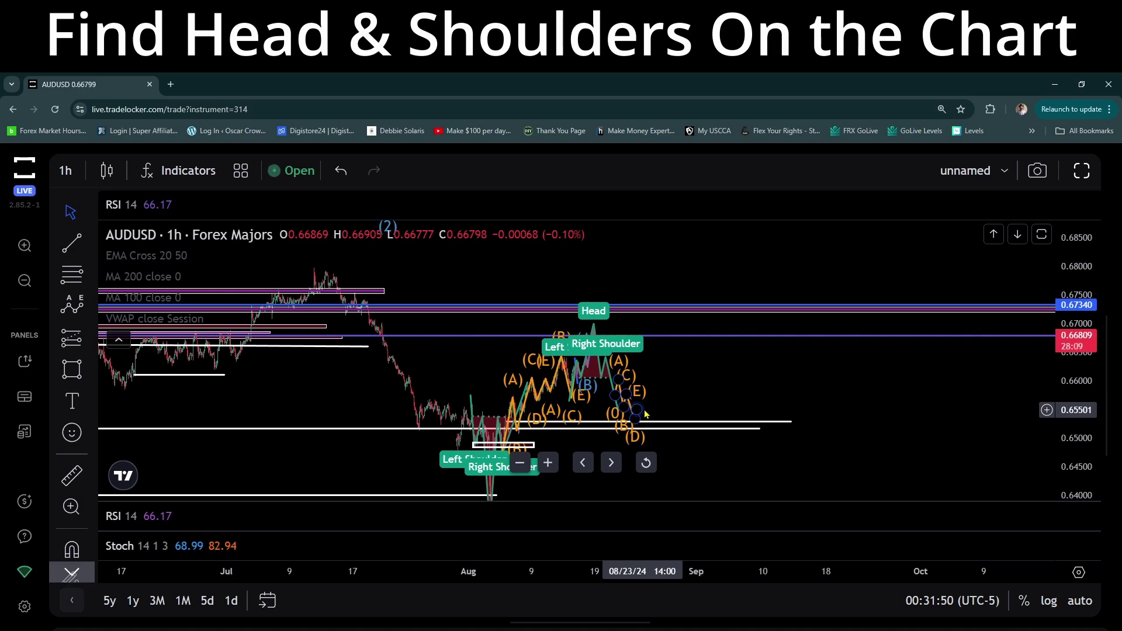